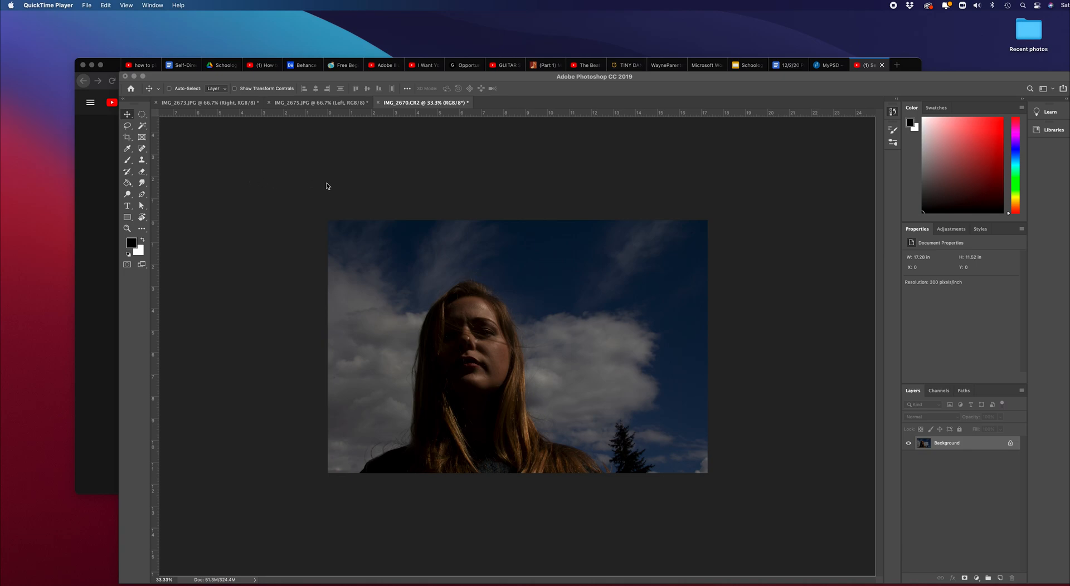
Compare the three open portrait photos, IMG_2673.JPG, IMG_2675.JPG and IMG_2670.CR2
click(202, 103)
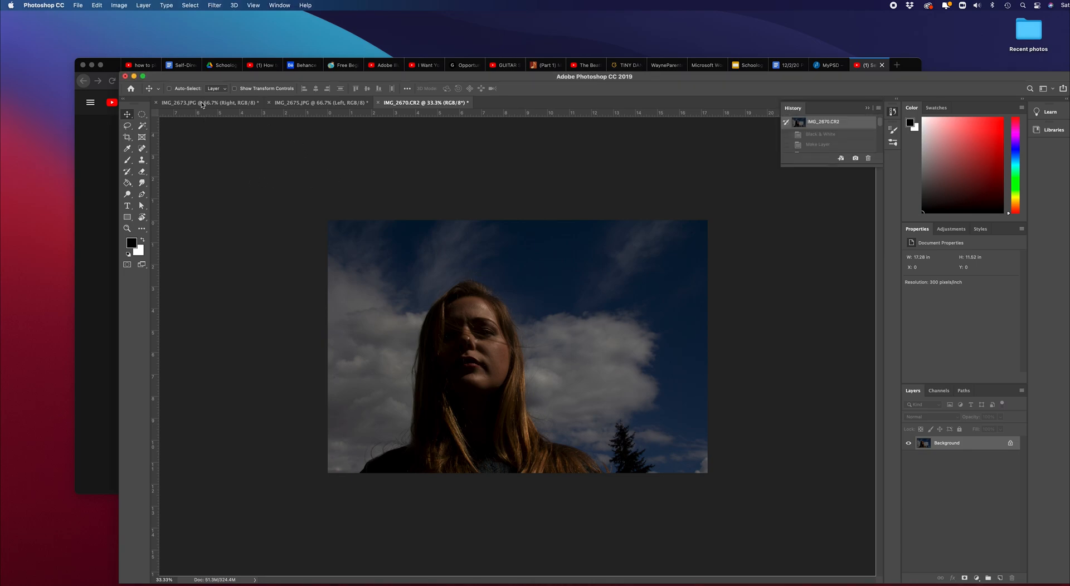
click(310, 106)
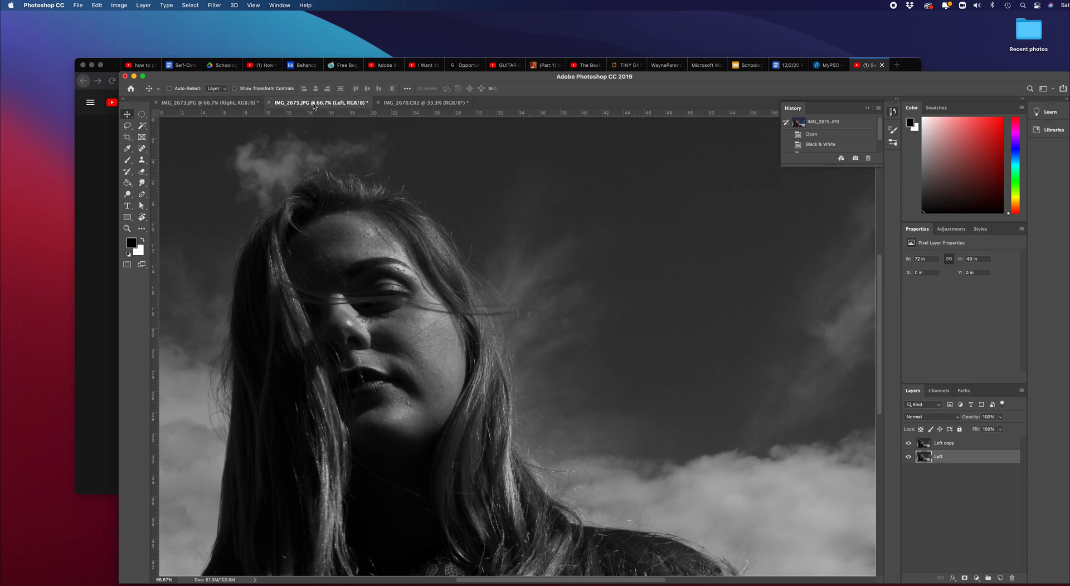
click(200, 106)
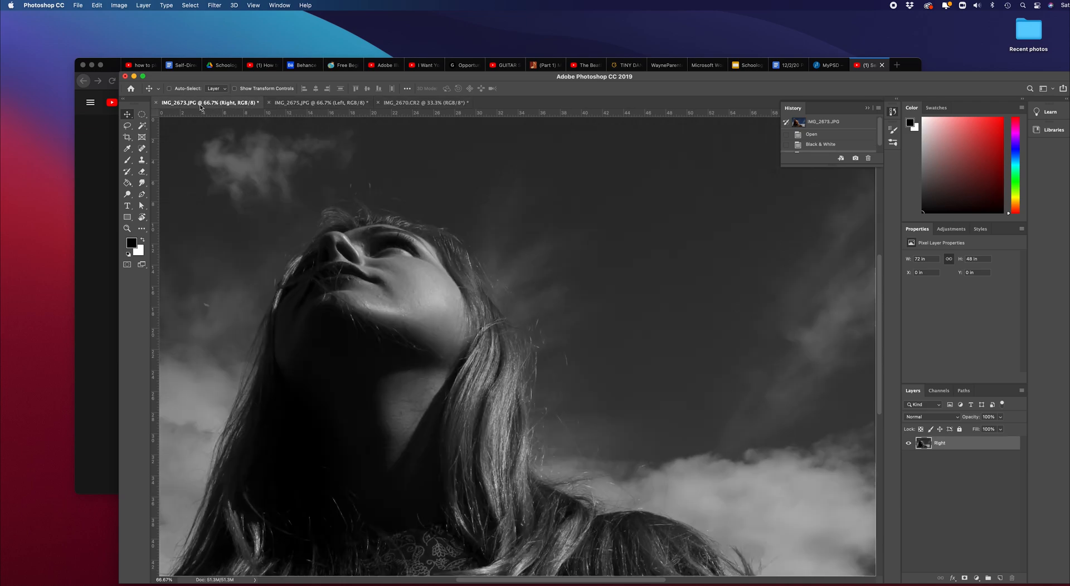
click(438, 106)
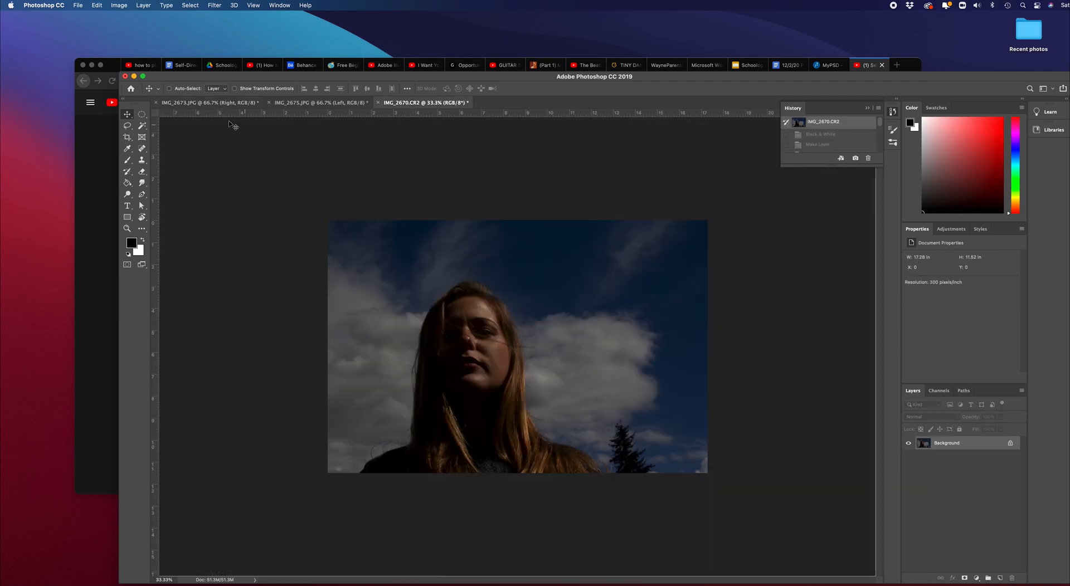
click(210, 104)
click(320, 104)
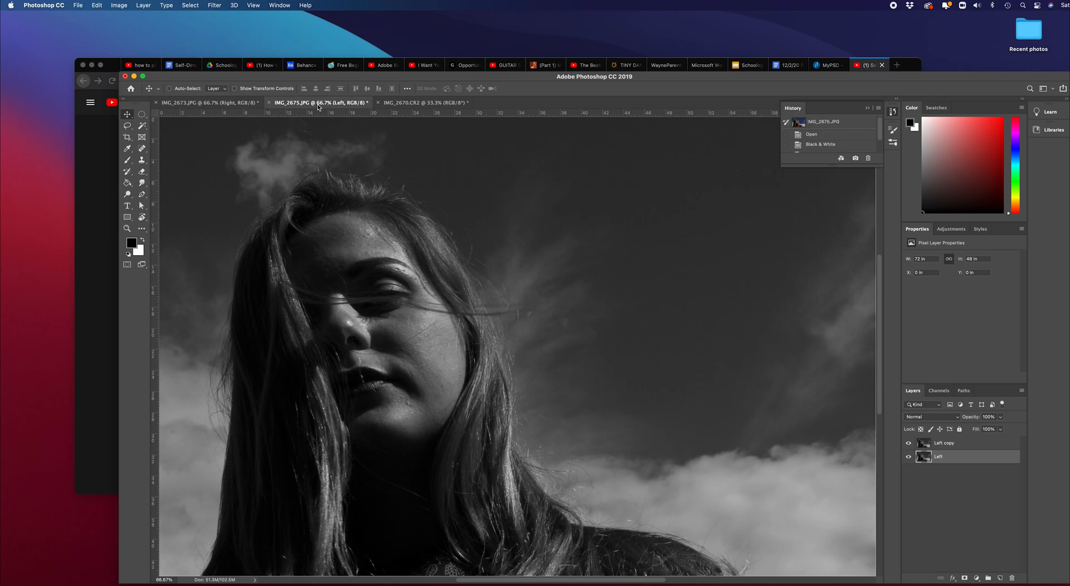
click(427, 104)
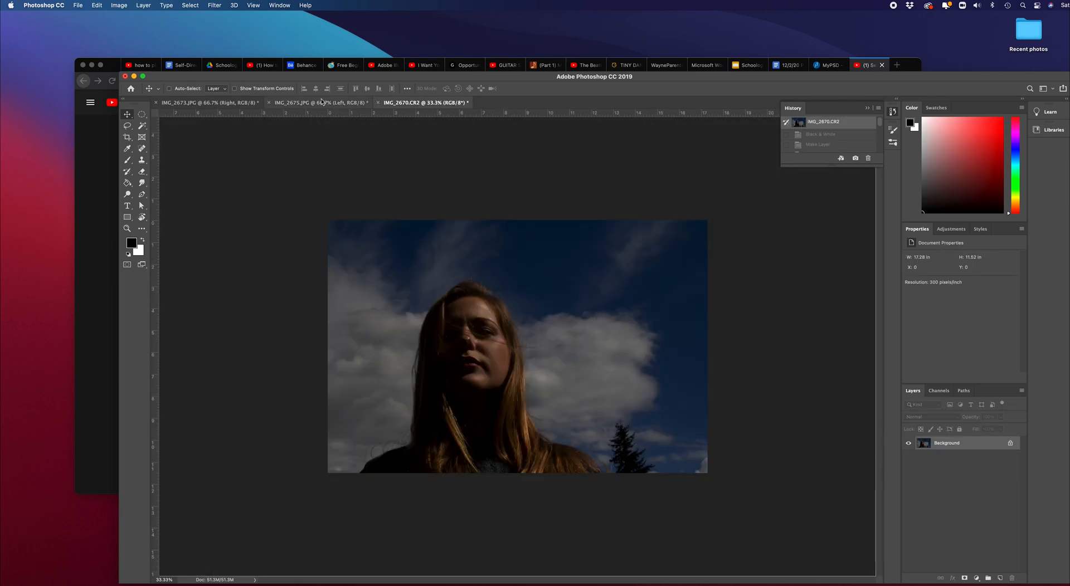
click(209, 104)
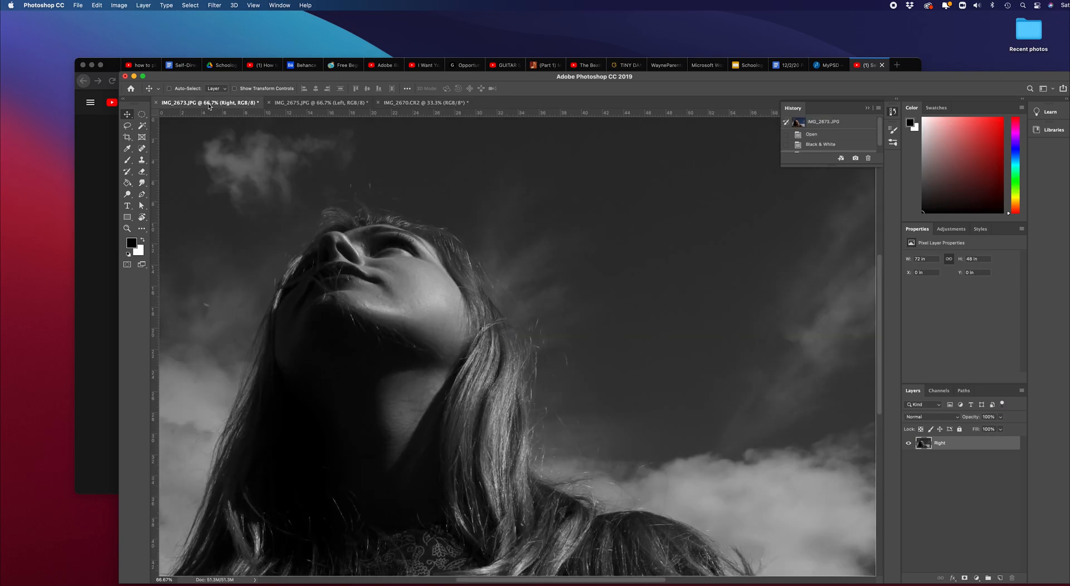
click(326, 106)
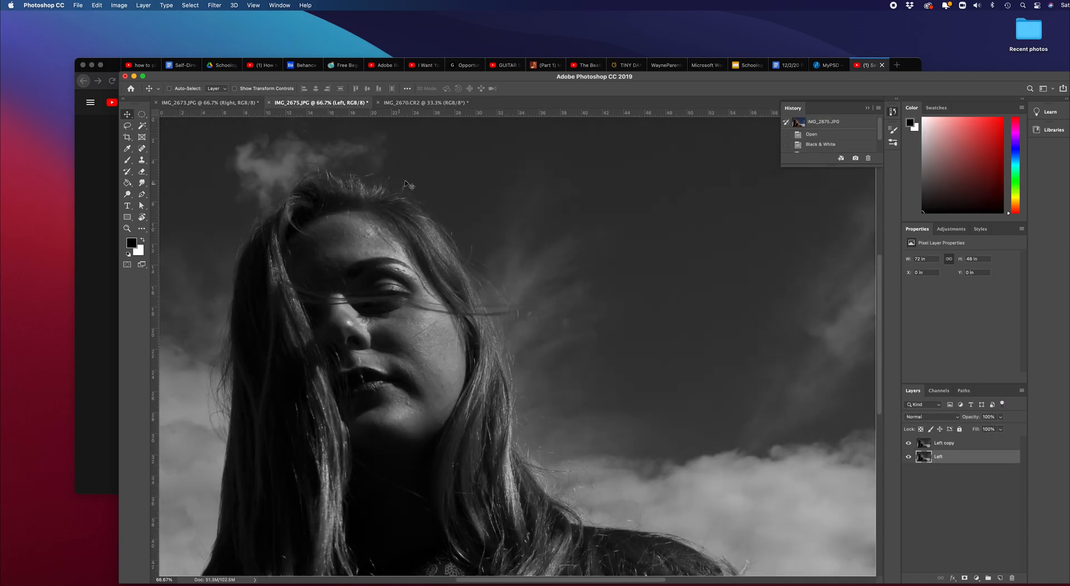
click(212, 103)
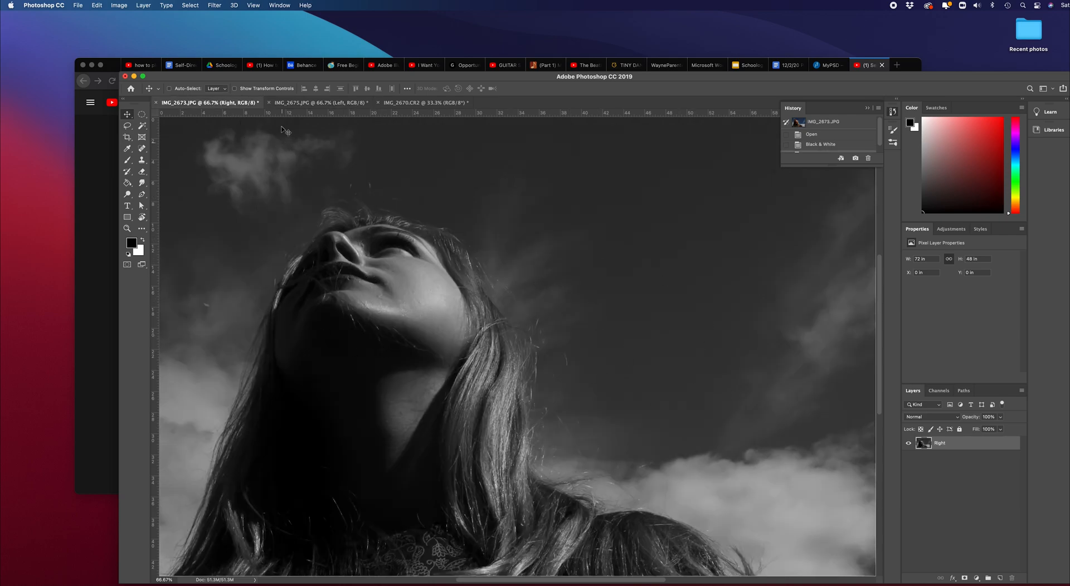
click(321, 103)
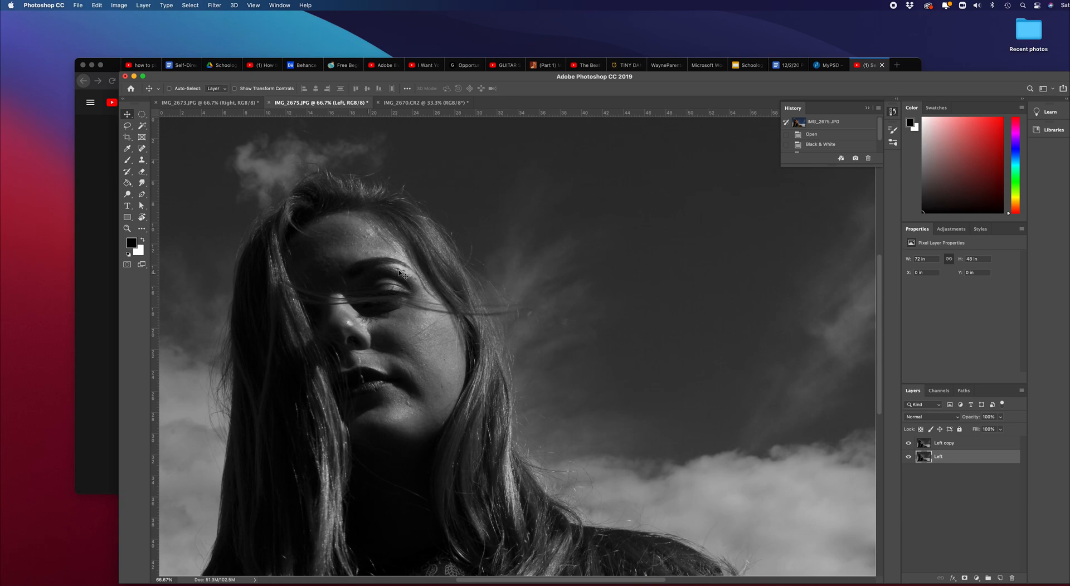
click(421, 104)
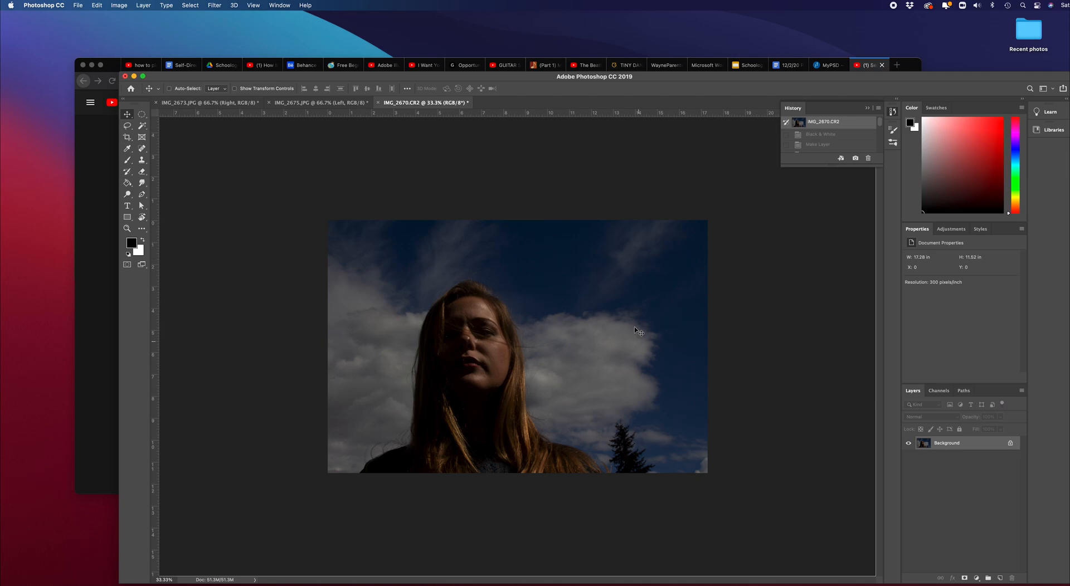
click(210, 106)
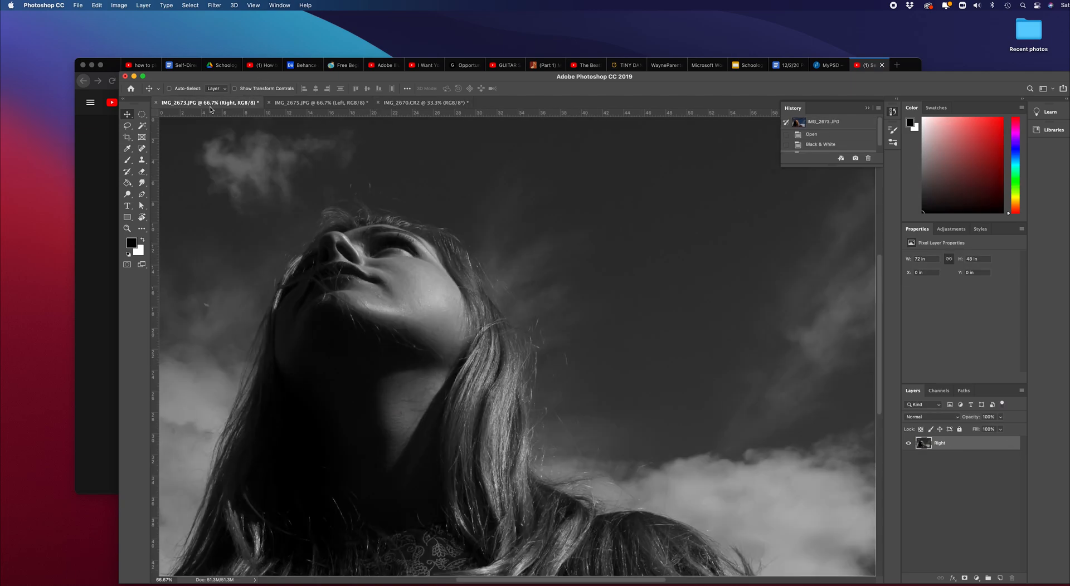
click(323, 103)
Convert the IMG_2670.CR2 photo to black and white with Reds 87%, Yellows 83% and Blues 49%
click(434, 104)
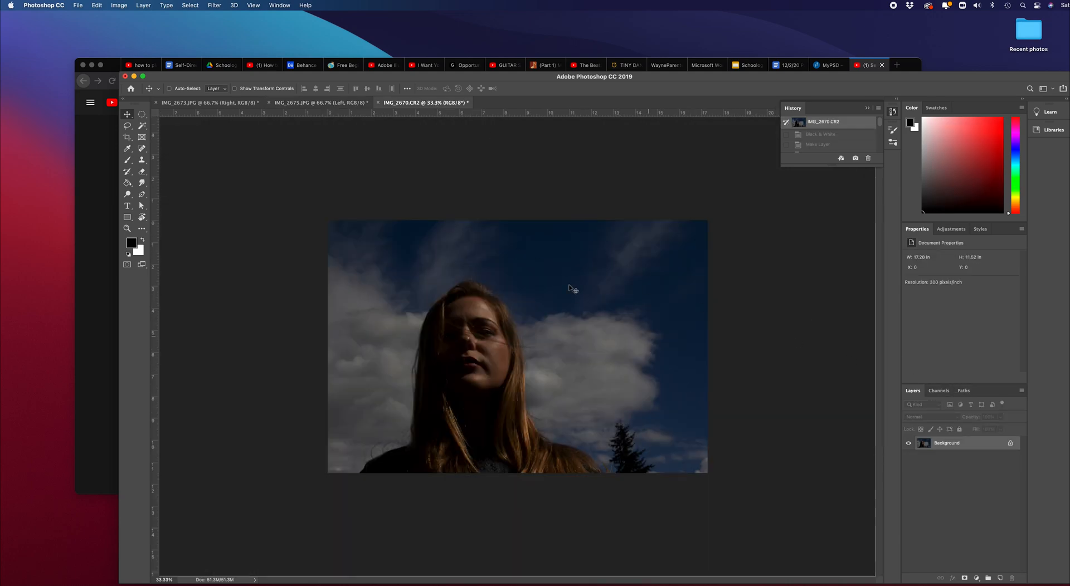
click(116, 6)
mouse_move(121, 30)
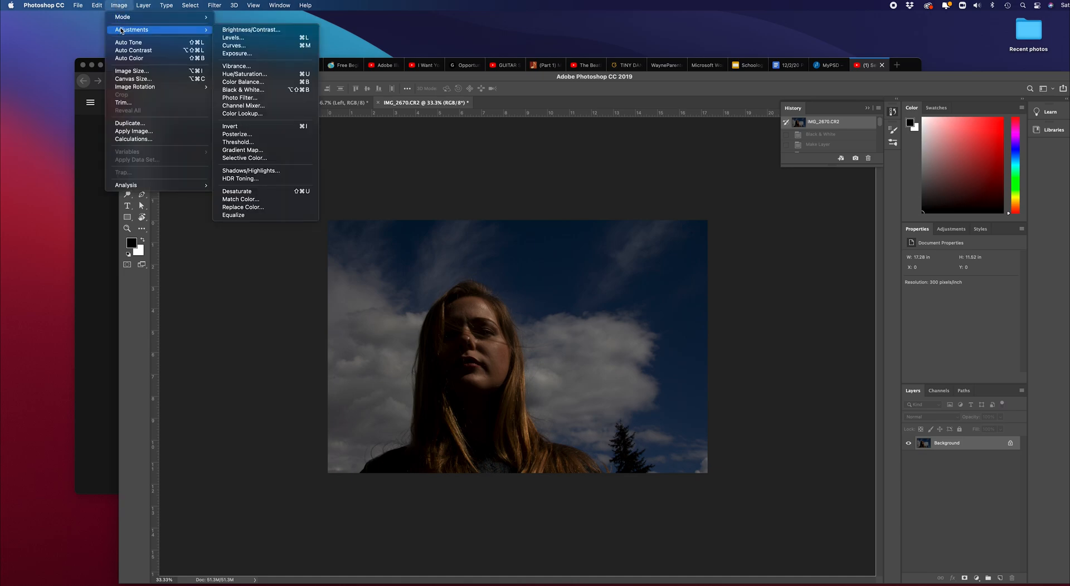
click(243, 90)
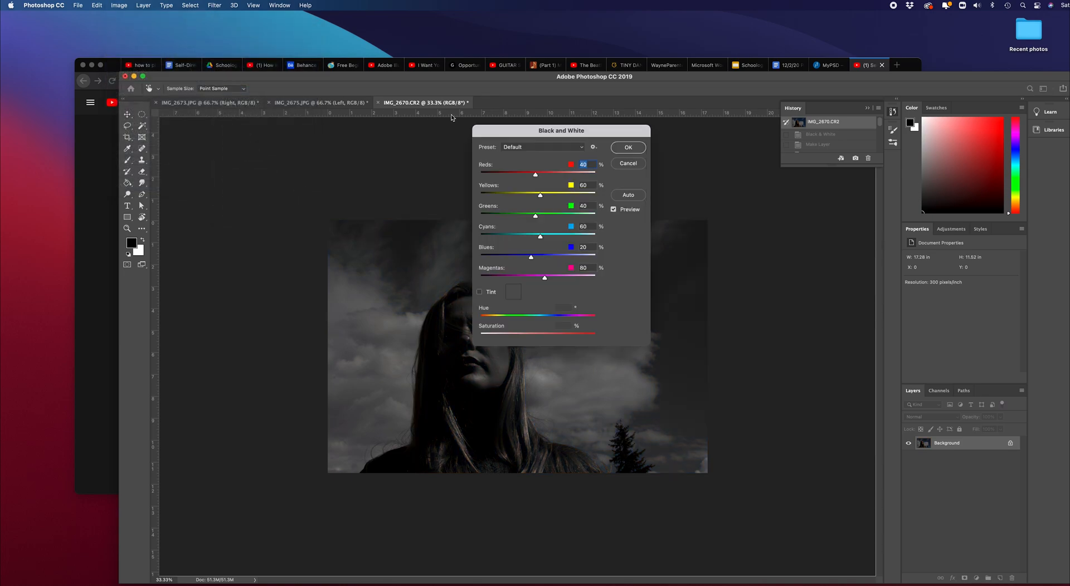
drag(611, 129, 748, 162)
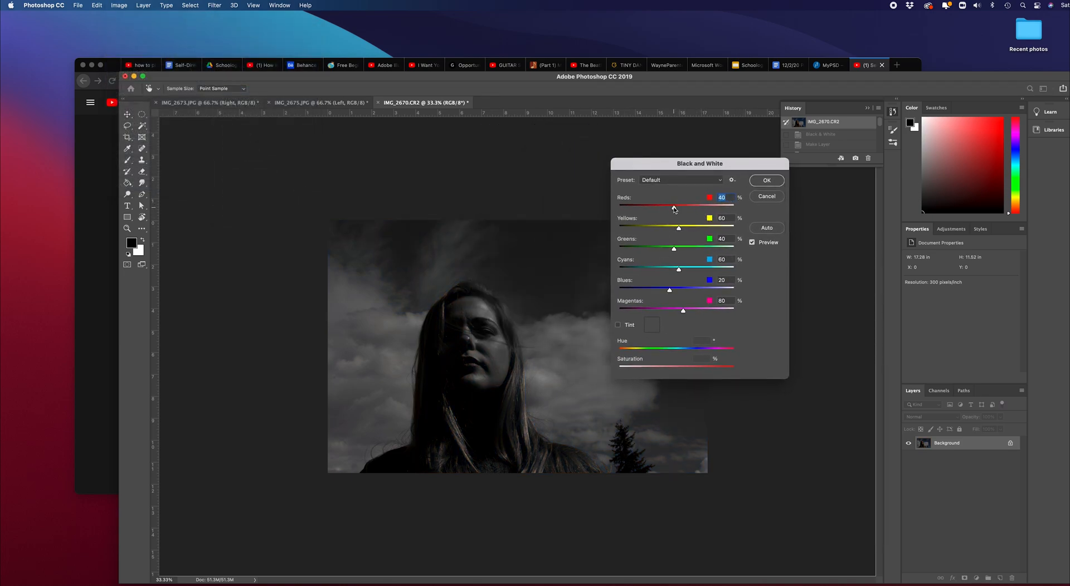
drag(674, 209, 684, 234)
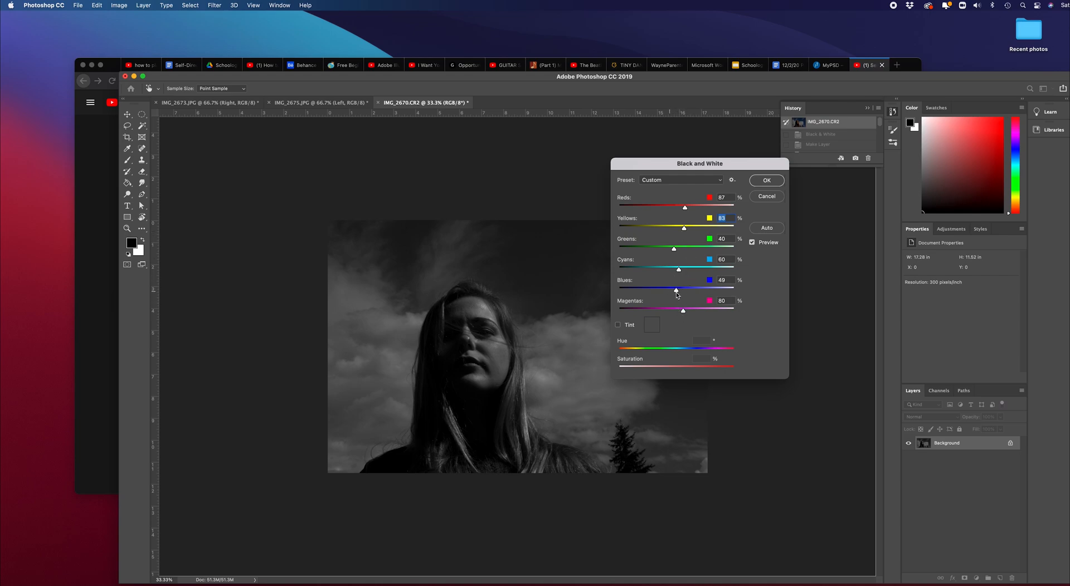
click(677, 292)
click(767, 181)
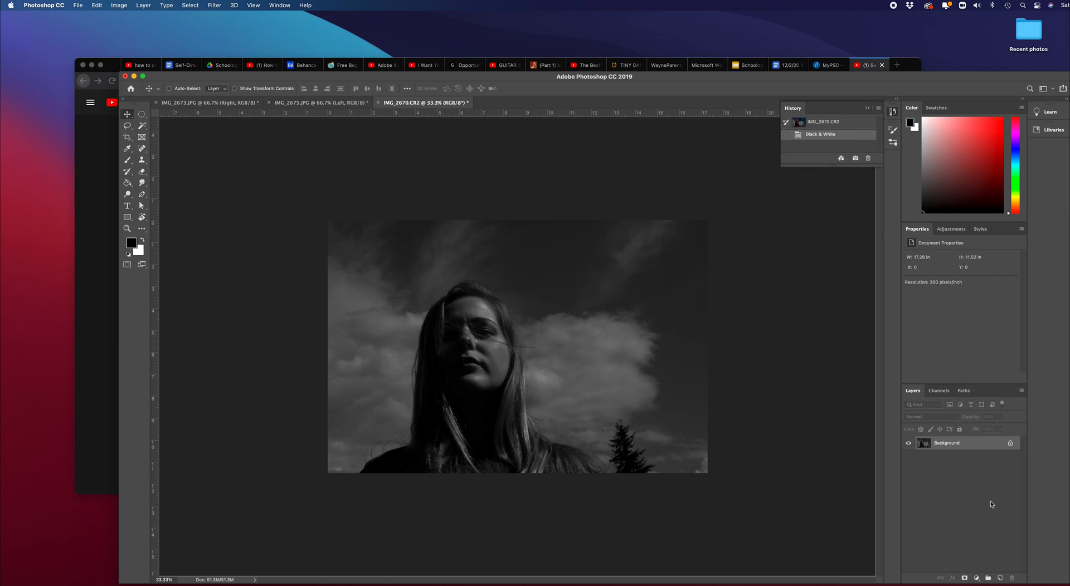
Add a Curves adjustment layer above the background and raise the lower part of the RGB curve to brighten the shadows
click(976, 578)
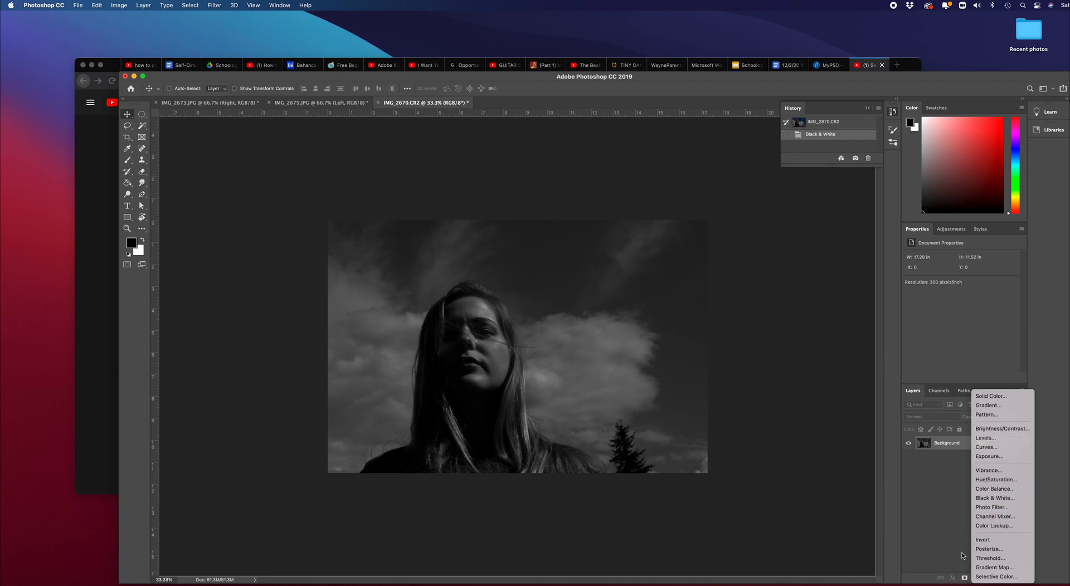
click(1003, 447)
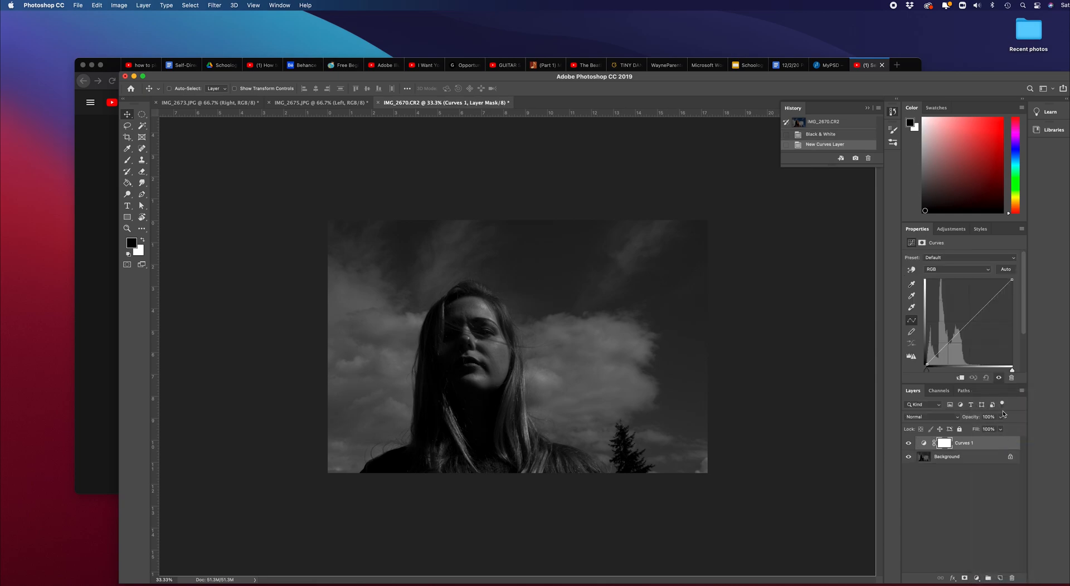
drag(954, 338, 945, 340)
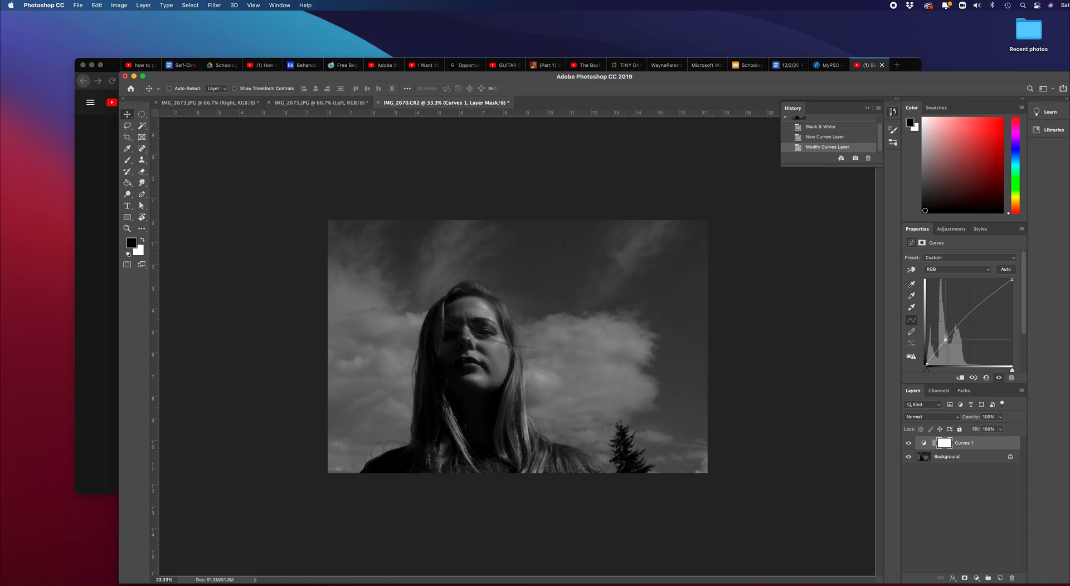
drag(992, 294, 993, 294)
Merge the Curves adjustment layer with the Background layer
click(985, 457)
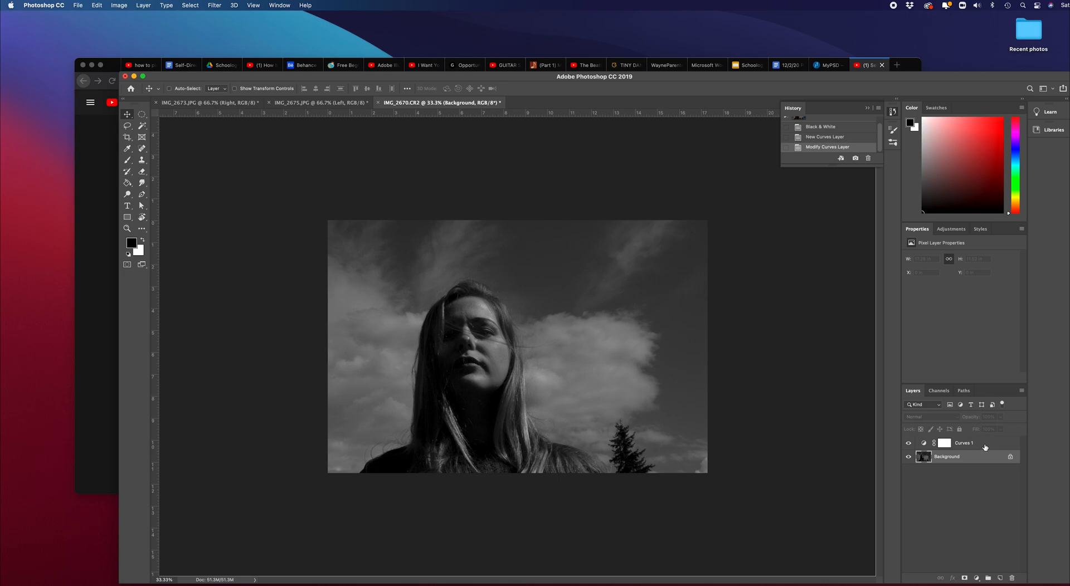
shift+click(985, 444)
right_click(982, 446)
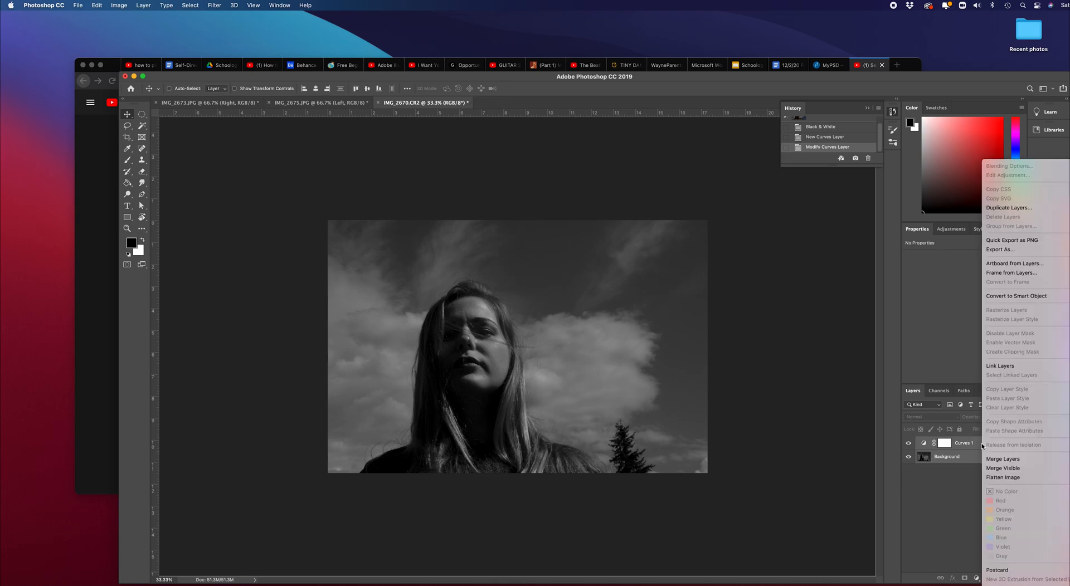
click(994, 460)
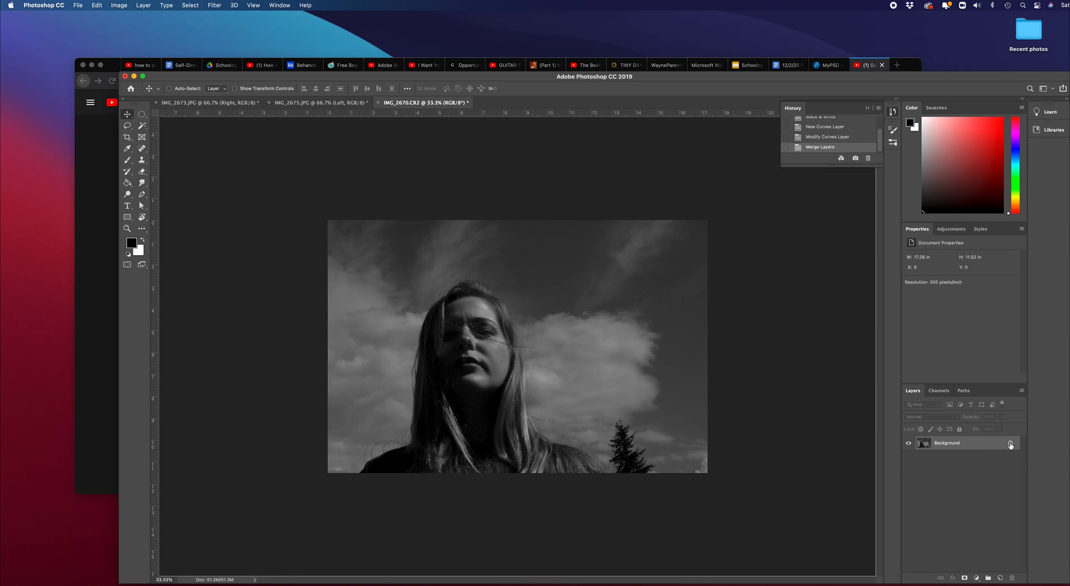
Unlock the Background layer and rename it Main
click(1010, 445)
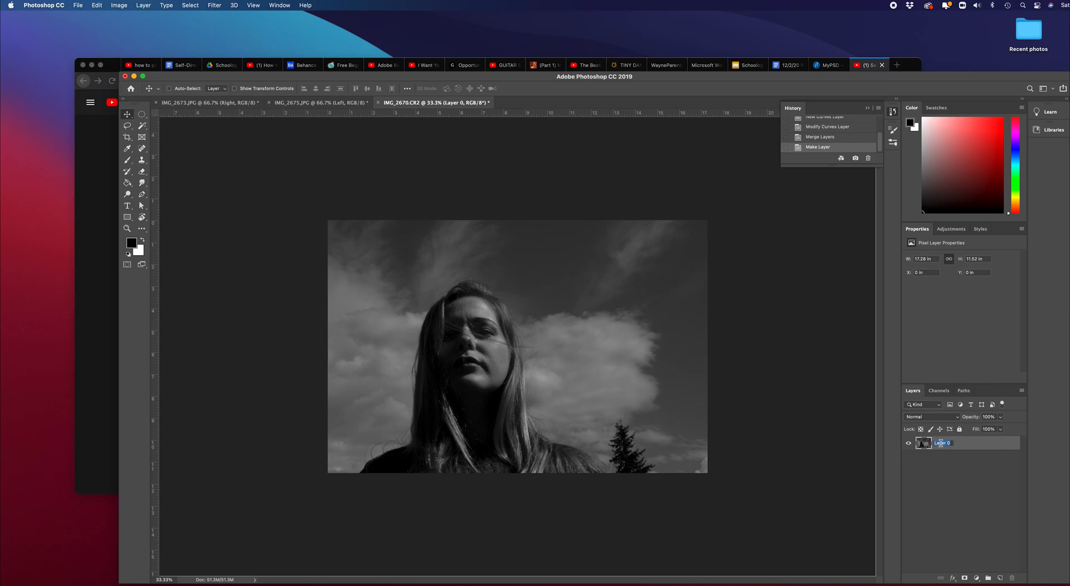
text(Main)
key(Return)
Enlarge the Main layer with Free Transform to about 128% width and 143% height, aligning its left side with the canvas edge
click(98, 6)
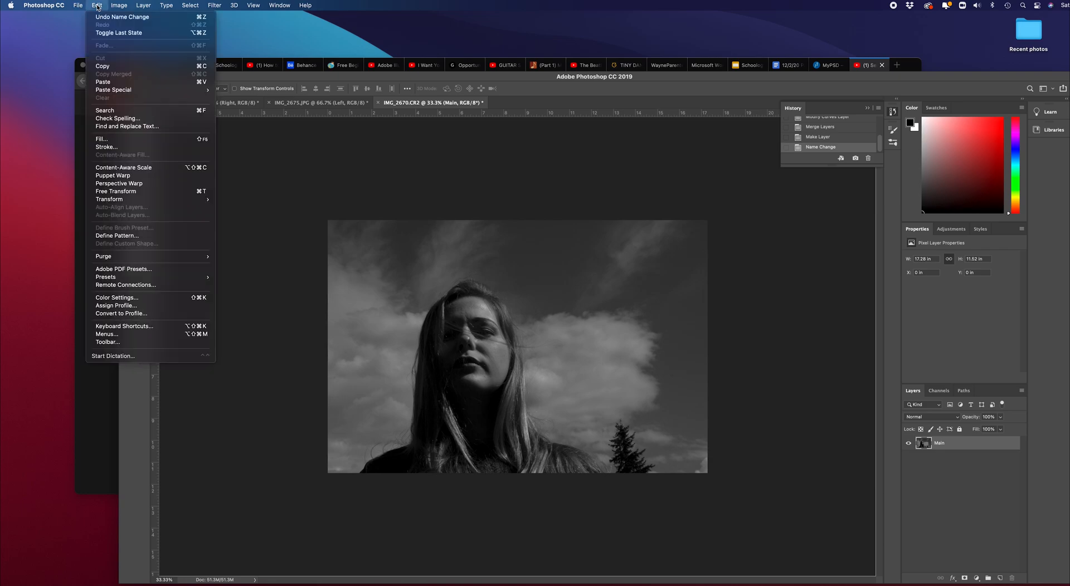
click(114, 191)
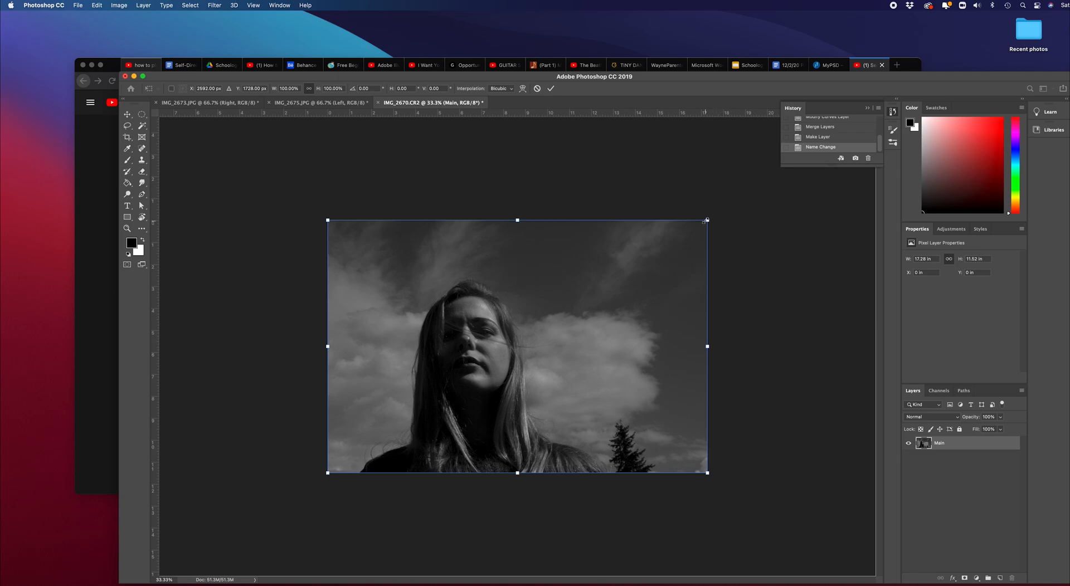
drag(706, 221, 768, 148)
drag(514, 327, 534, 385)
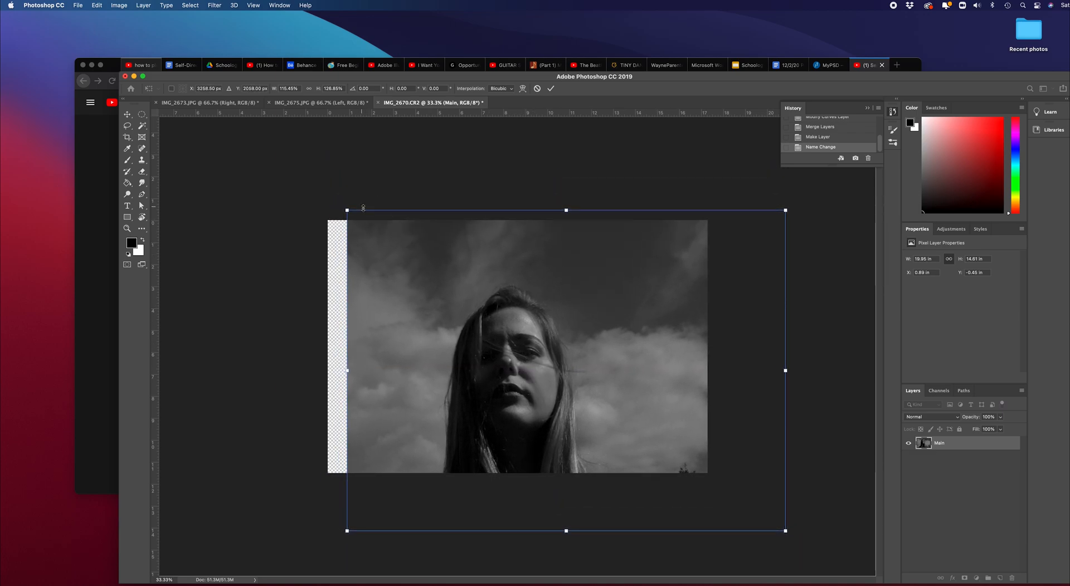
drag(346, 209, 298, 172)
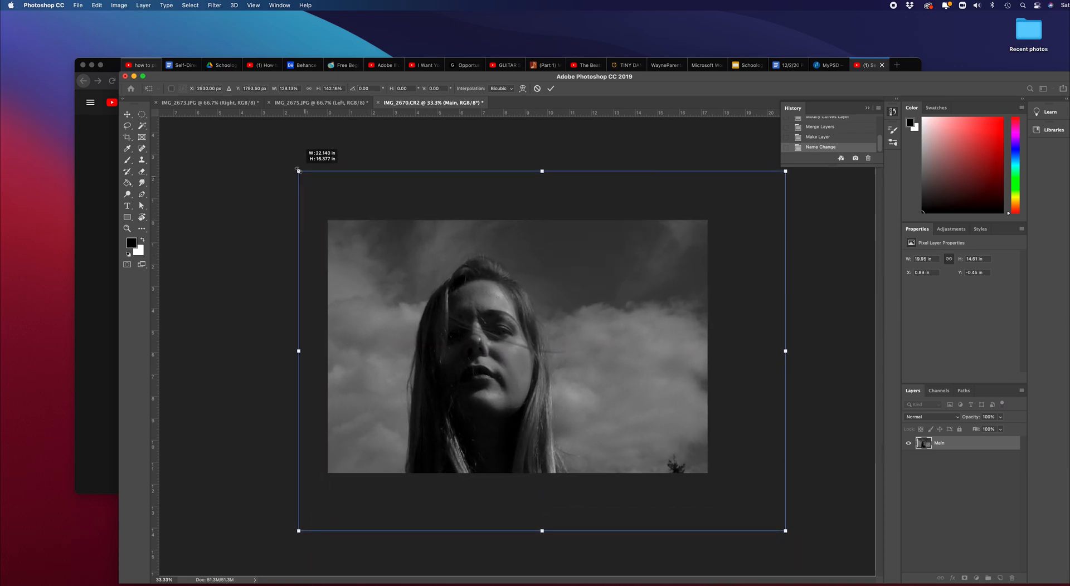
drag(523, 334, 554, 343)
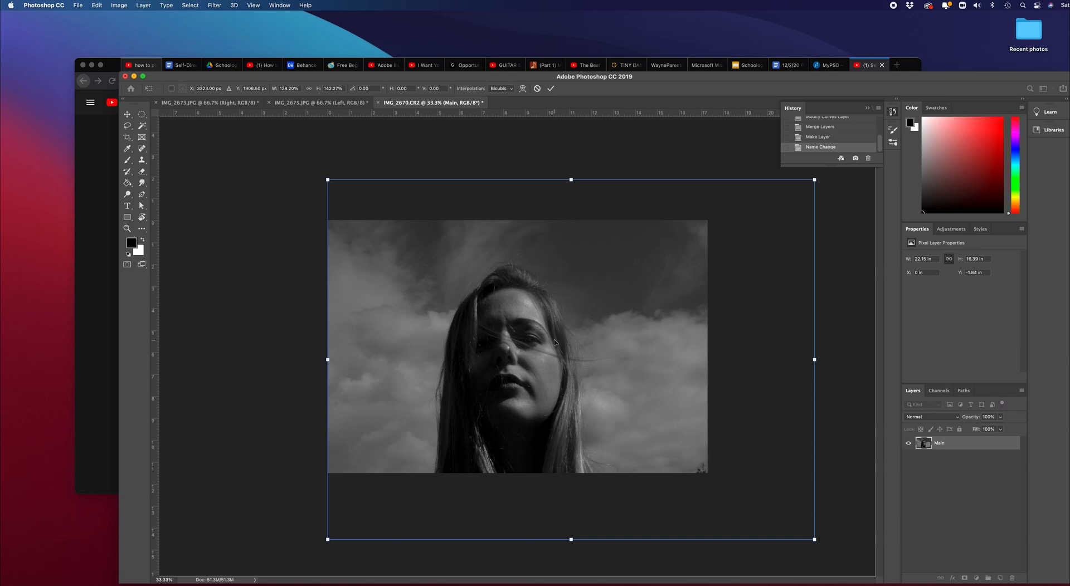
click(551, 88)
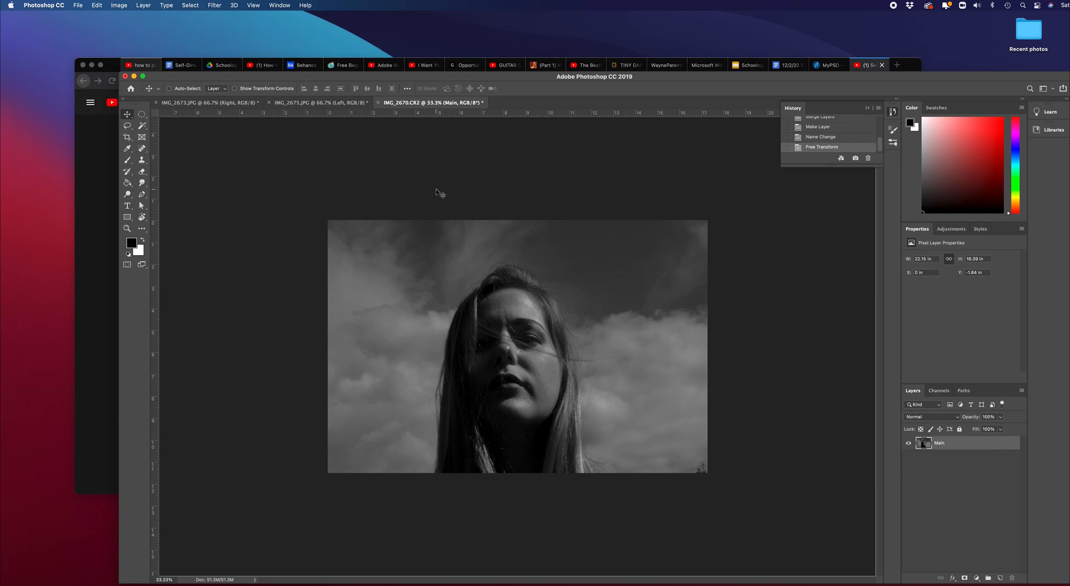
Duplicate the Right layer from IMG_2673.JPG into IMG_2670.CR2 as Right, accepting the color profile conversion
click(206, 104)
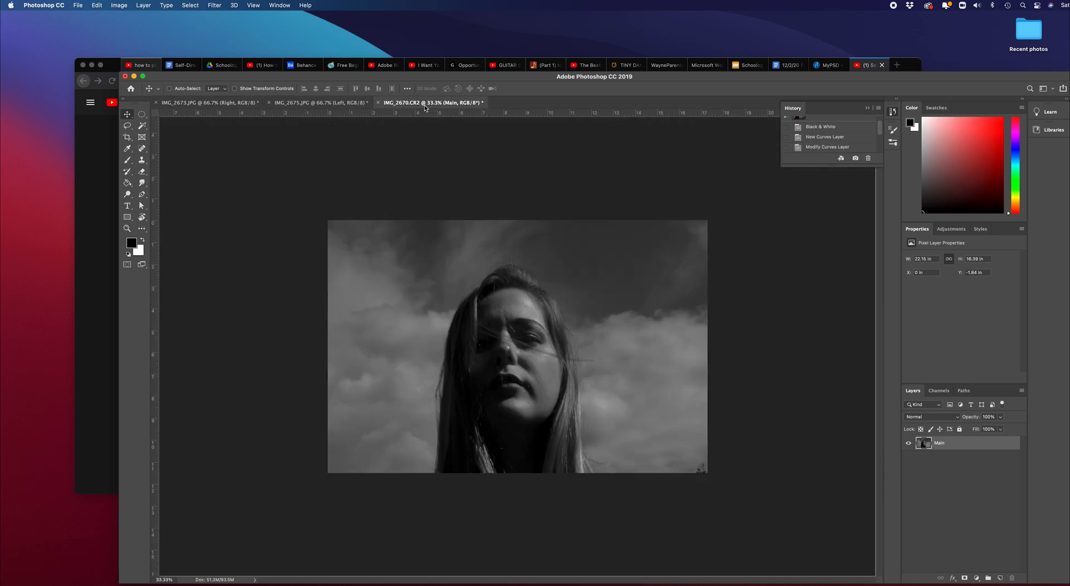
click(424, 105)
click(331, 106)
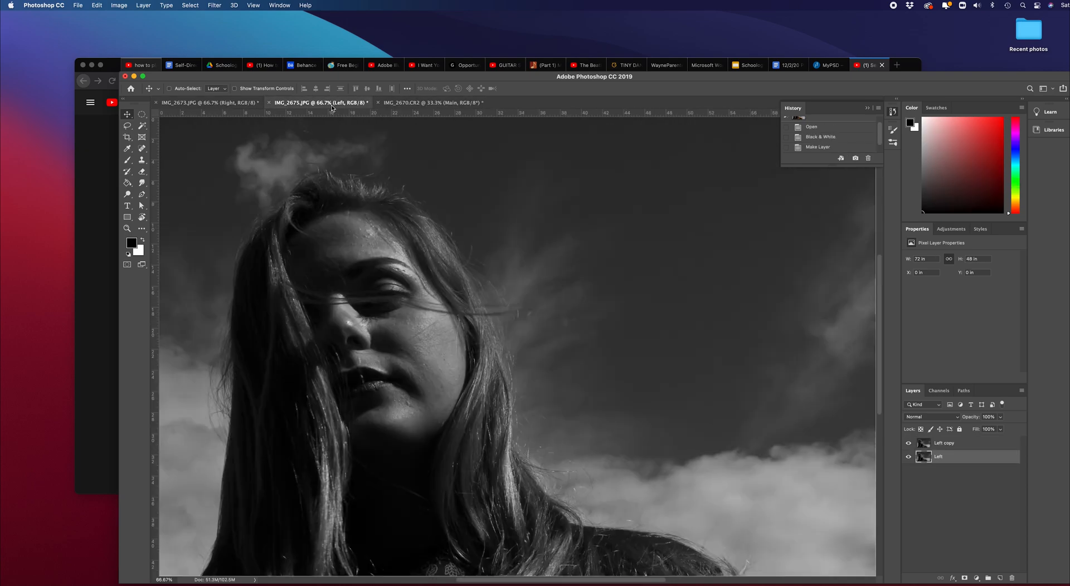
click(209, 105)
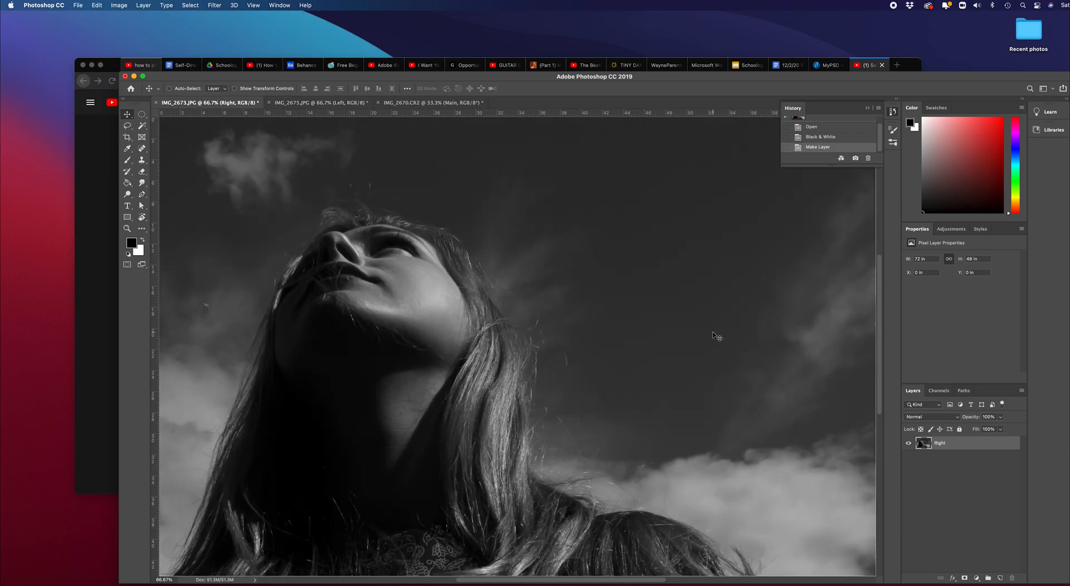
right_click(963, 446)
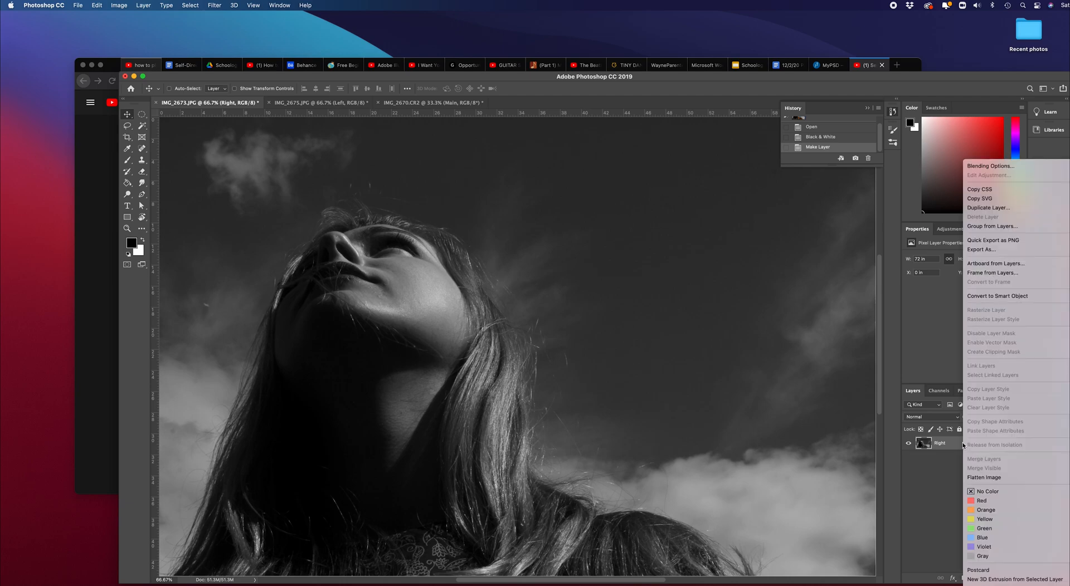
click(998, 210)
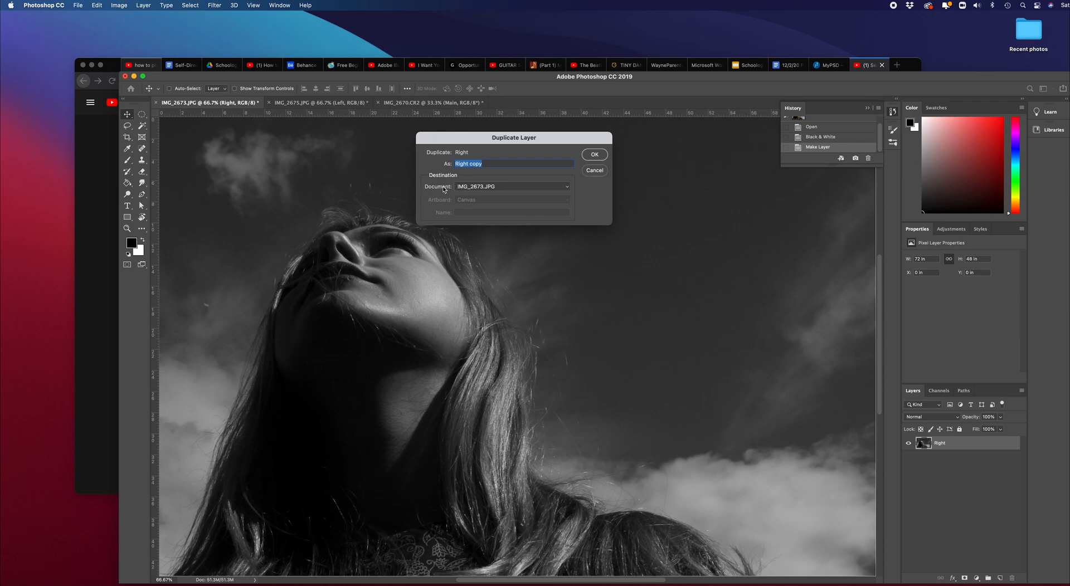
click(568, 189)
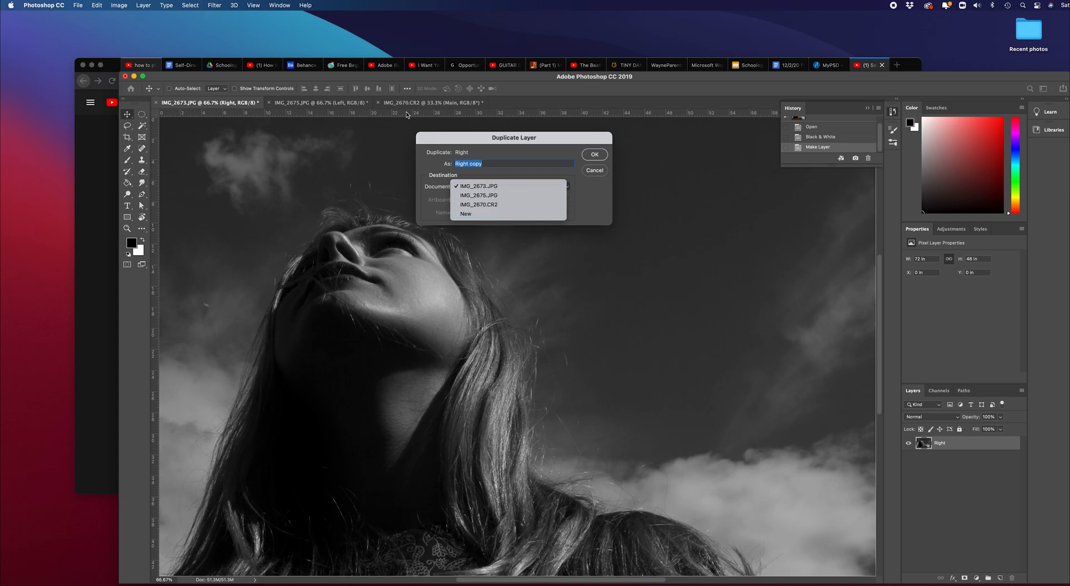
click(489, 205)
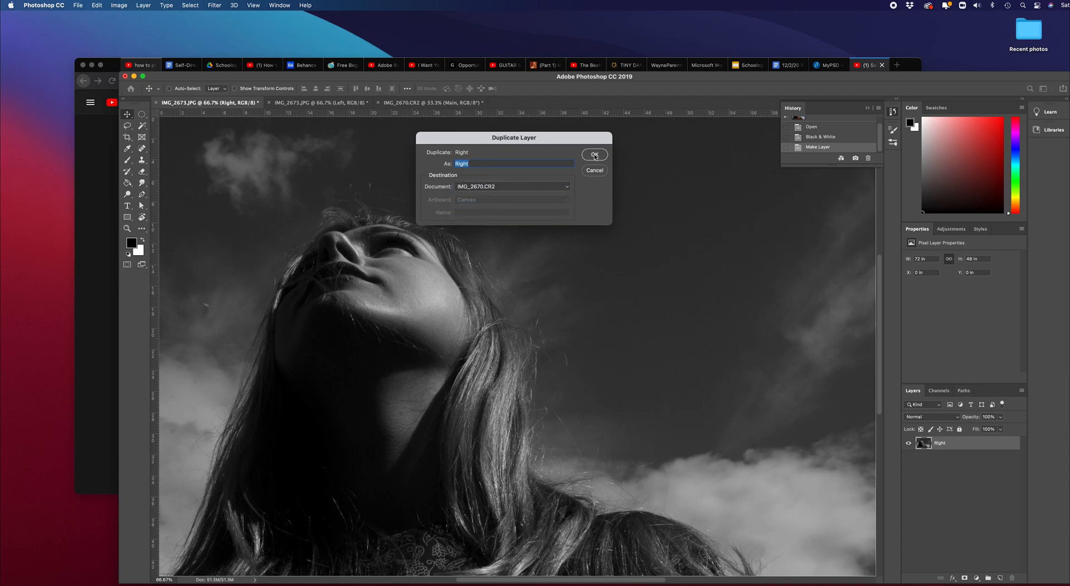
click(595, 155)
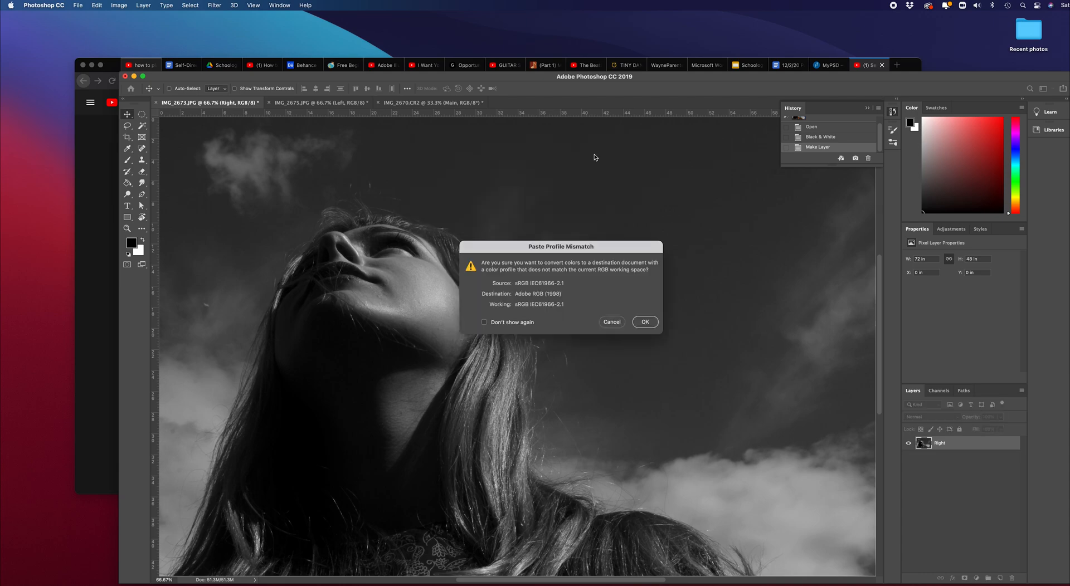
click(645, 322)
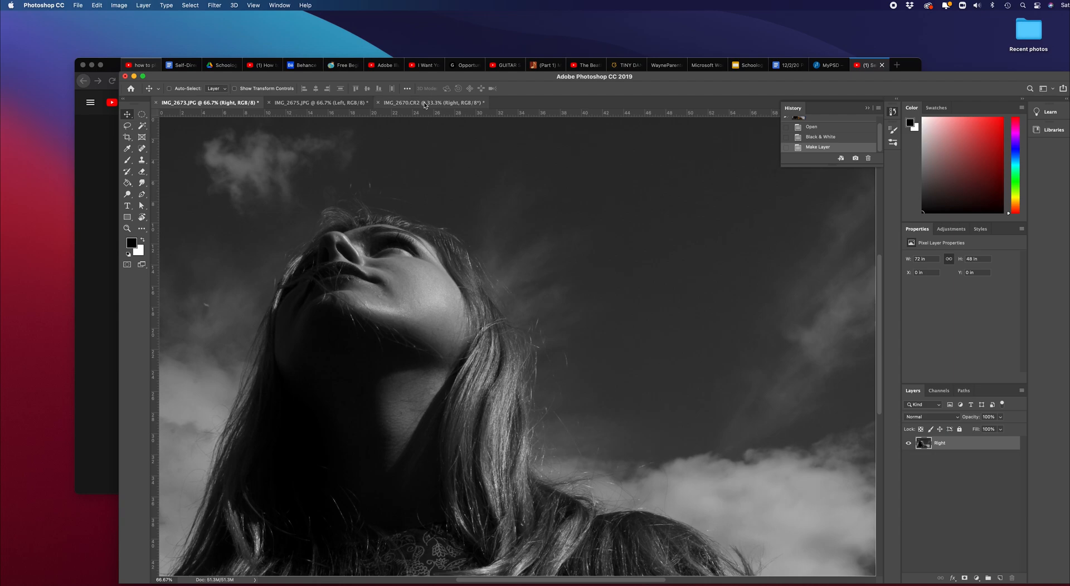
In IMG_2670.CR2, enlarge the Right layer with Free Transform to about 138% width and 162% height, positioning its portrait on the right side of the canvas
click(406, 105)
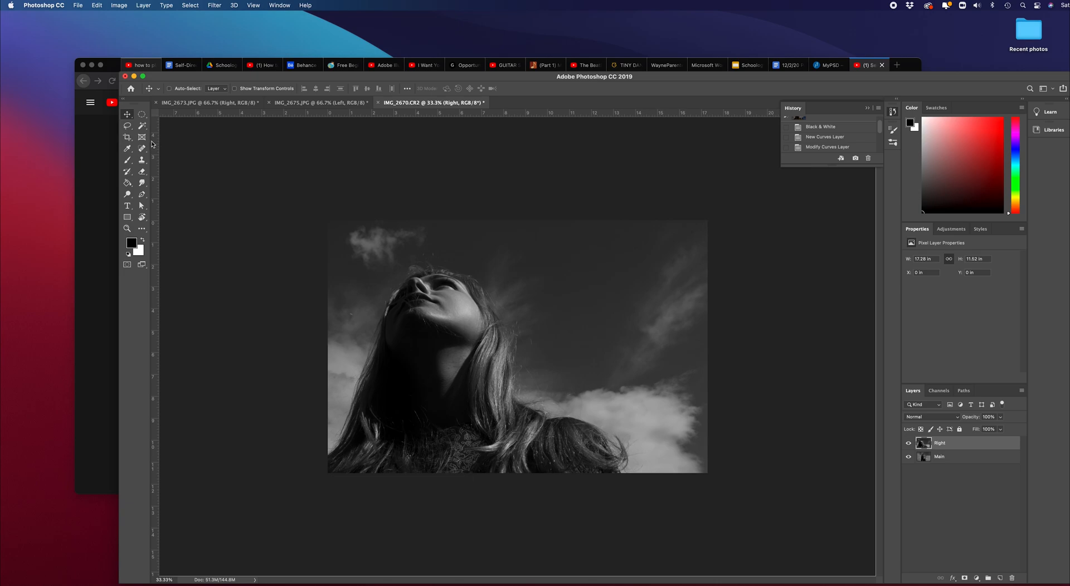
click(97, 6)
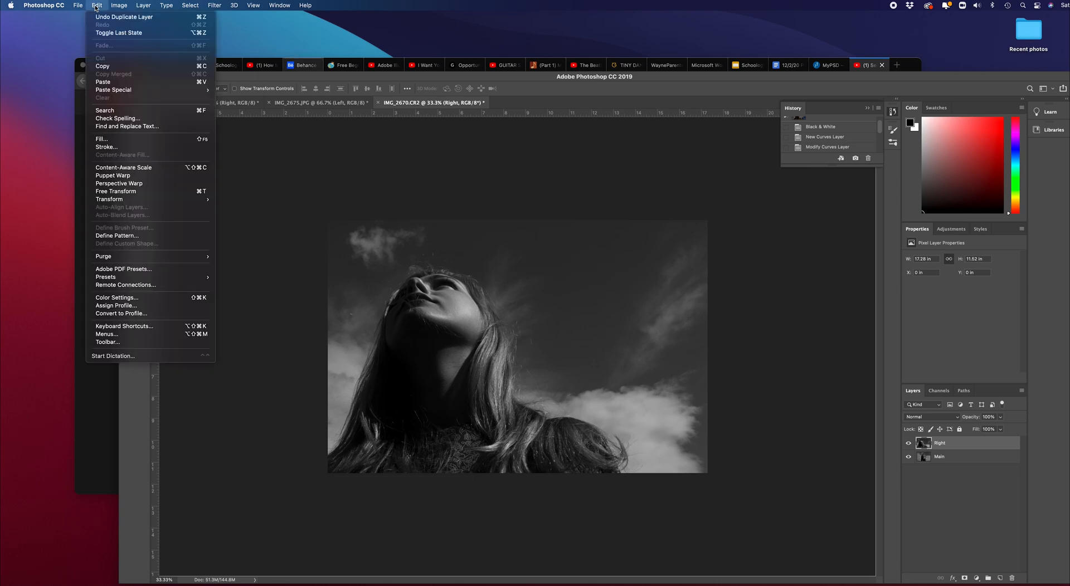
click(112, 192)
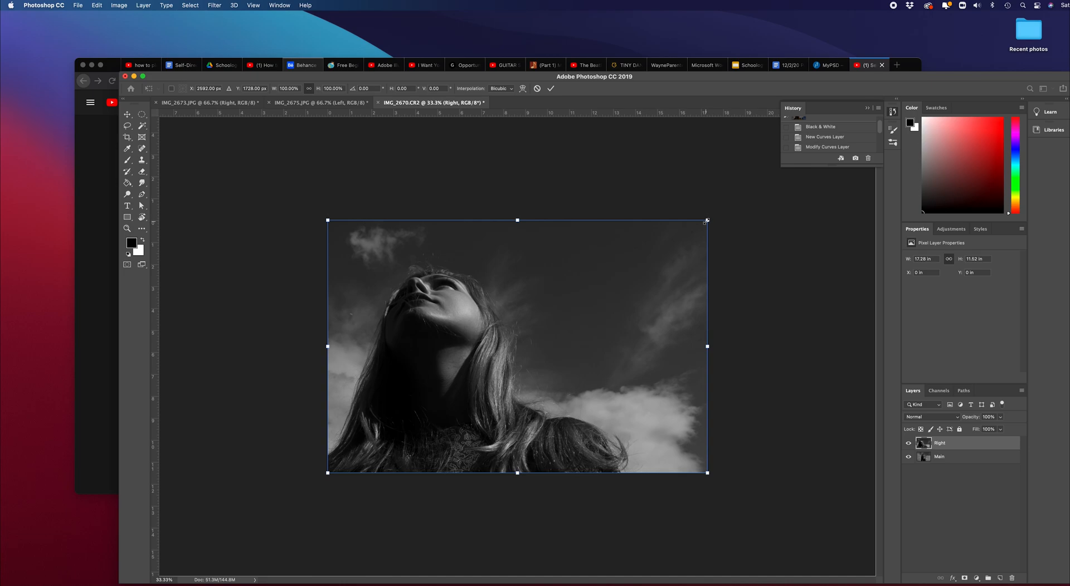
drag(707, 221, 786, 115)
drag(493, 292, 637, 370)
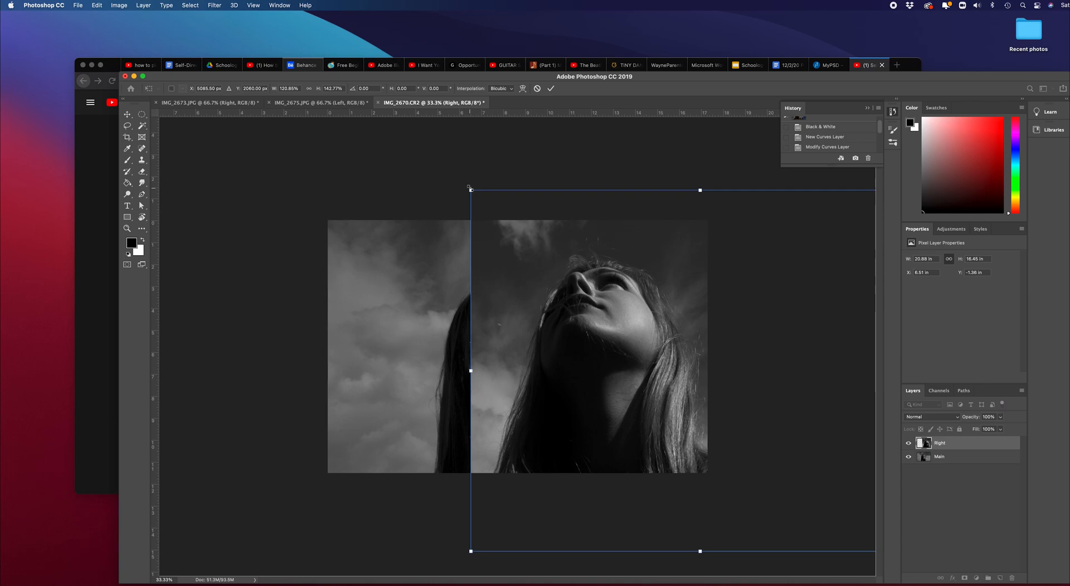
drag(466, 184, 404, 141)
drag(519, 289, 588, 344)
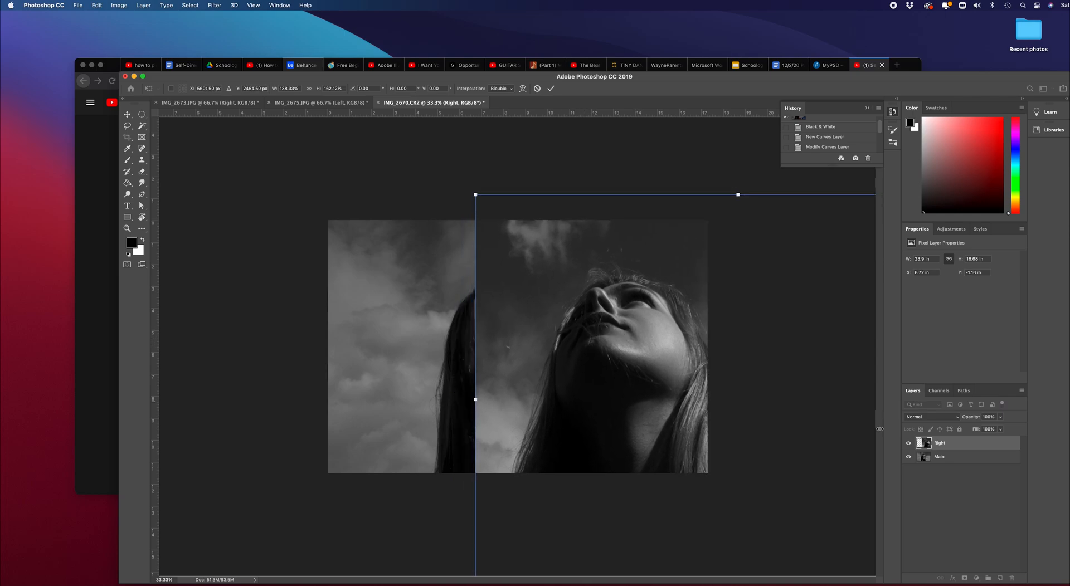
click(551, 89)
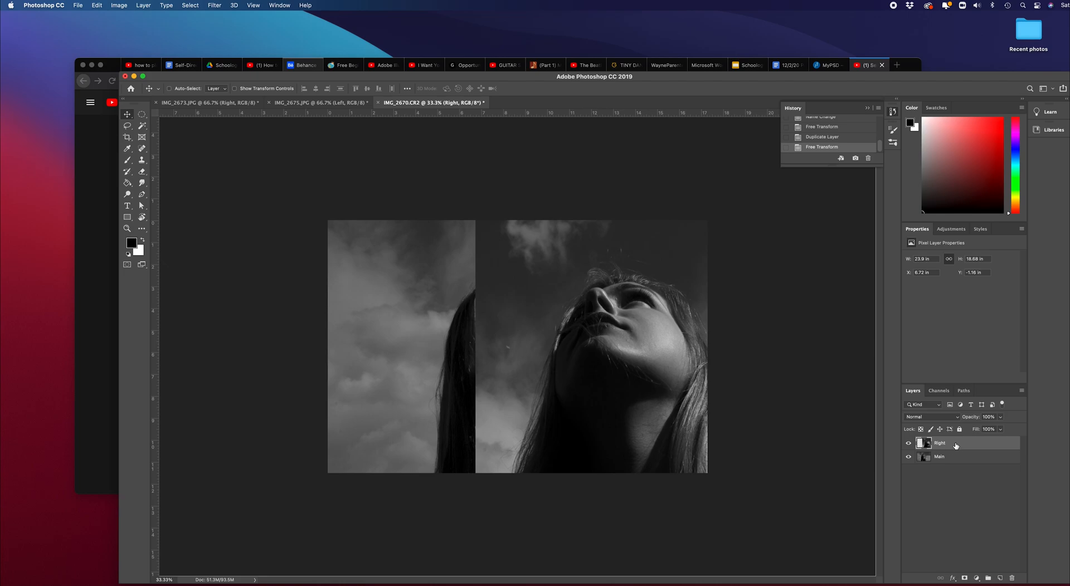
Move the Right layer below Main and toggle Main's visibility to compare the two portraits
drag(956, 450, 957, 479)
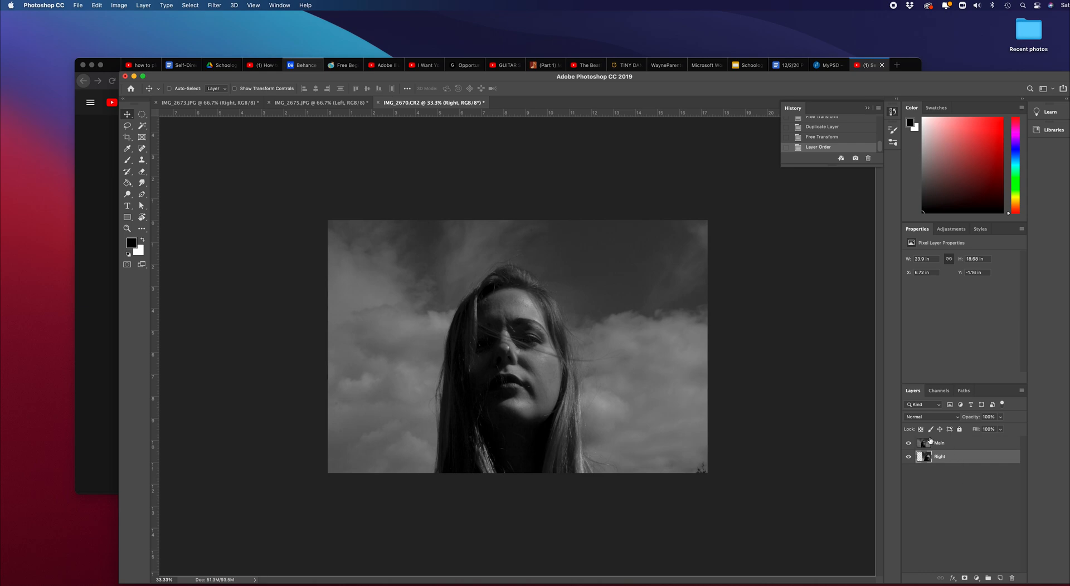
click(909, 444)
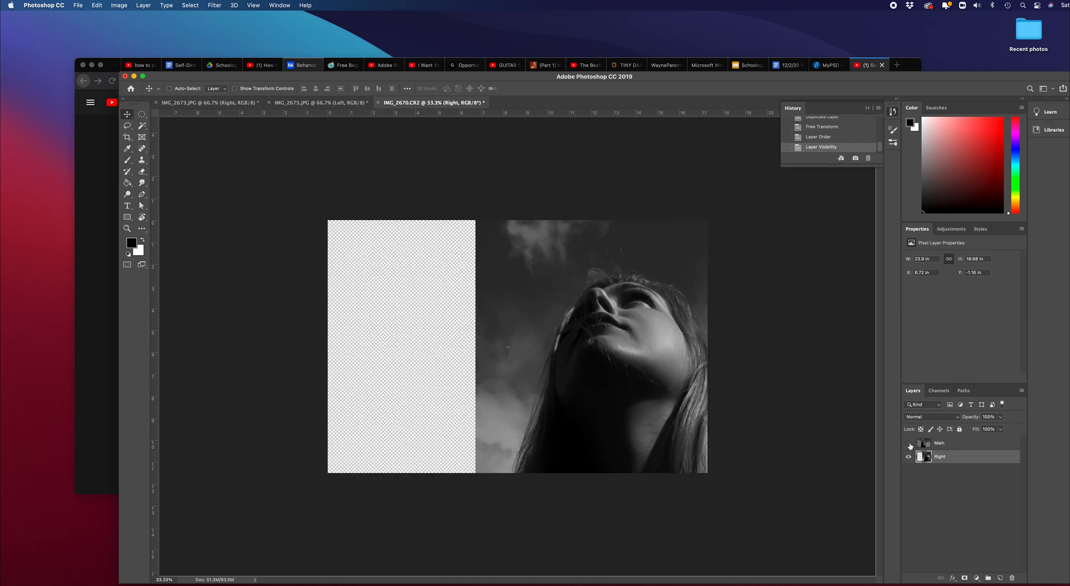
click(909, 443)
click(909, 444)
click(909, 443)
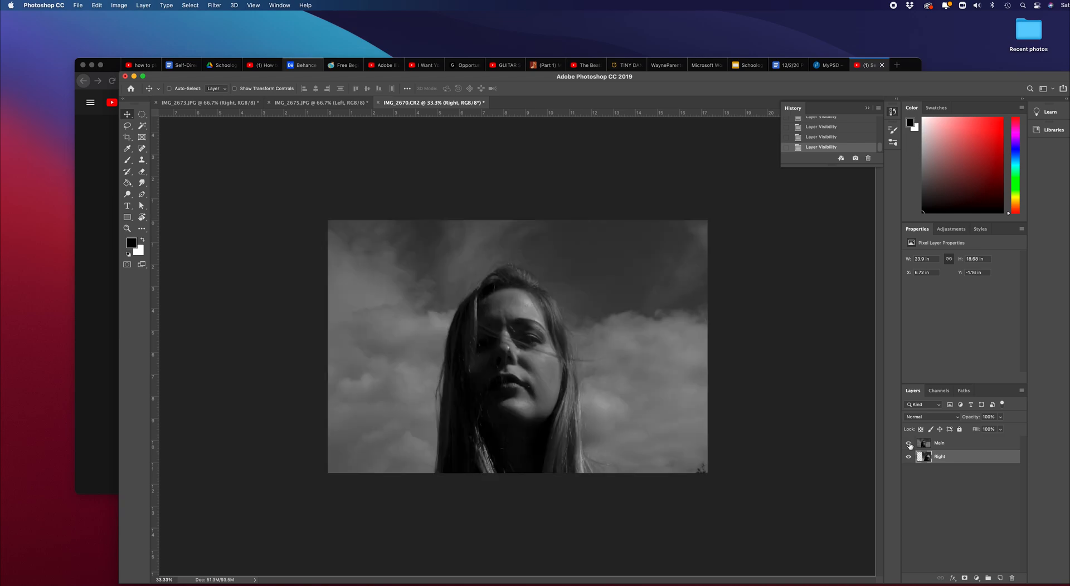
Add a white layer mask to the Main layer, checking the Right layer underneath first
click(952, 444)
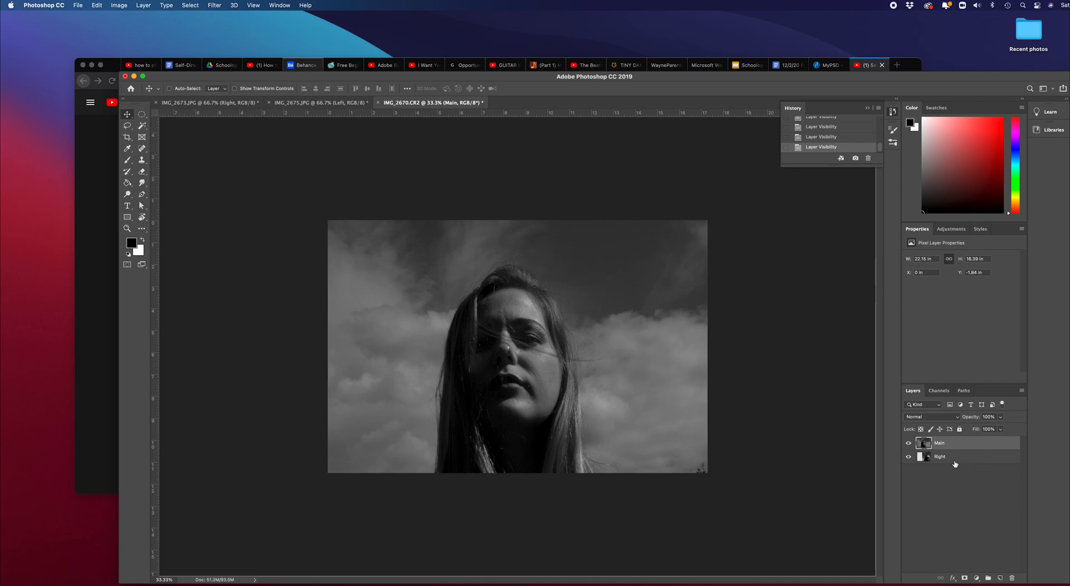
click(909, 444)
click(909, 444)
click(965, 579)
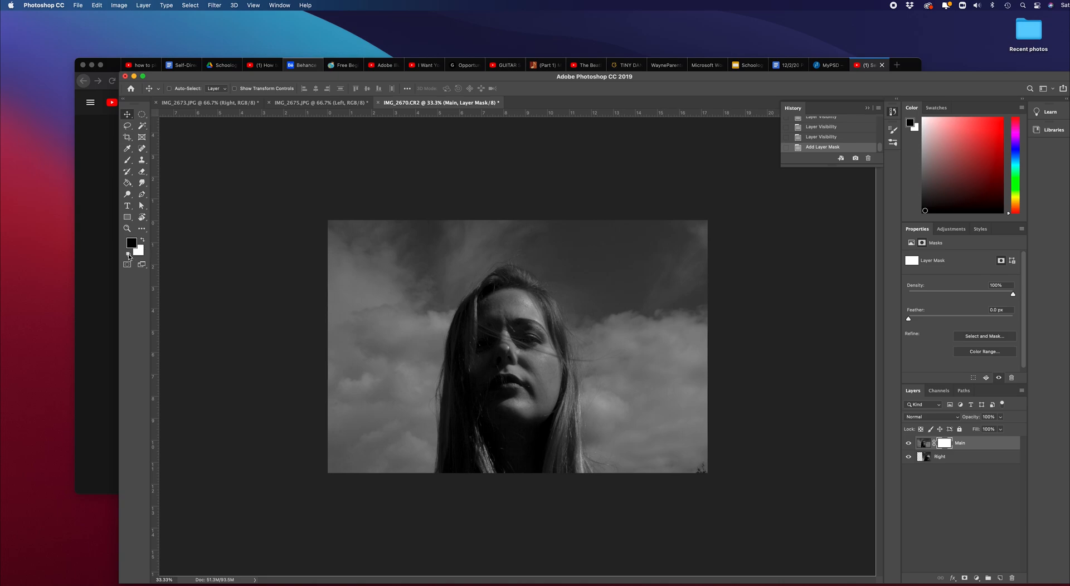
Activate the Brush tool with black as the foreground color for painting on Main's mask
key(x)
click(144, 242)
click(127, 160)
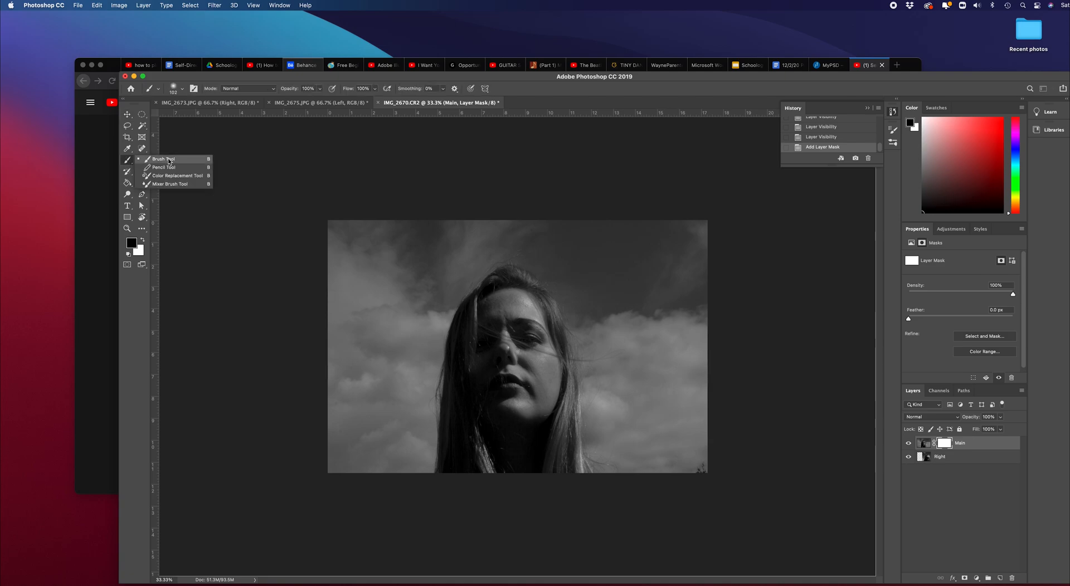
click(168, 160)
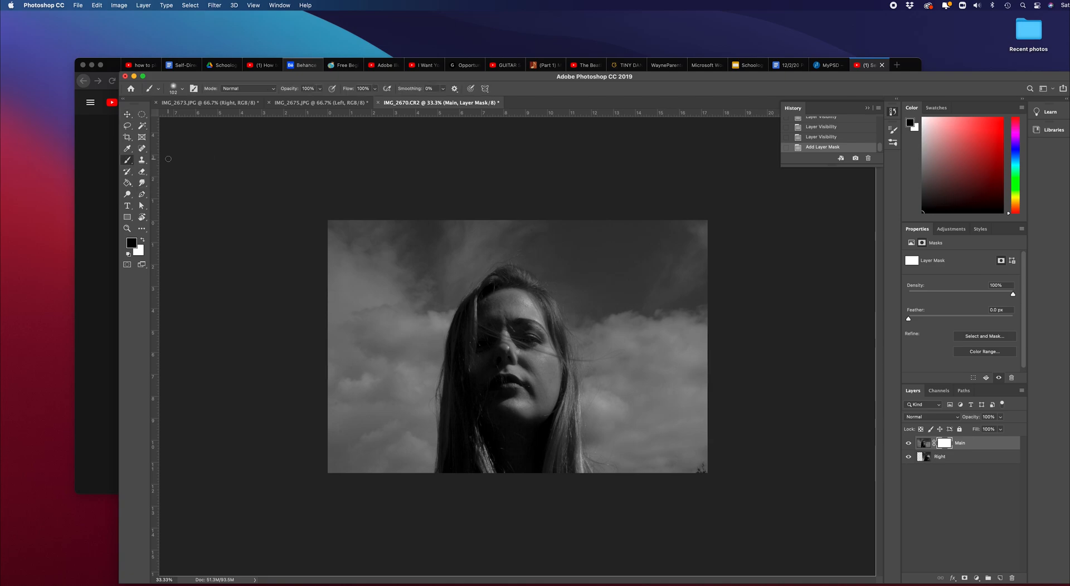
Choose the Soft Round Pressure Size brush preset from General Brushes, with 0% hardness
click(184, 89)
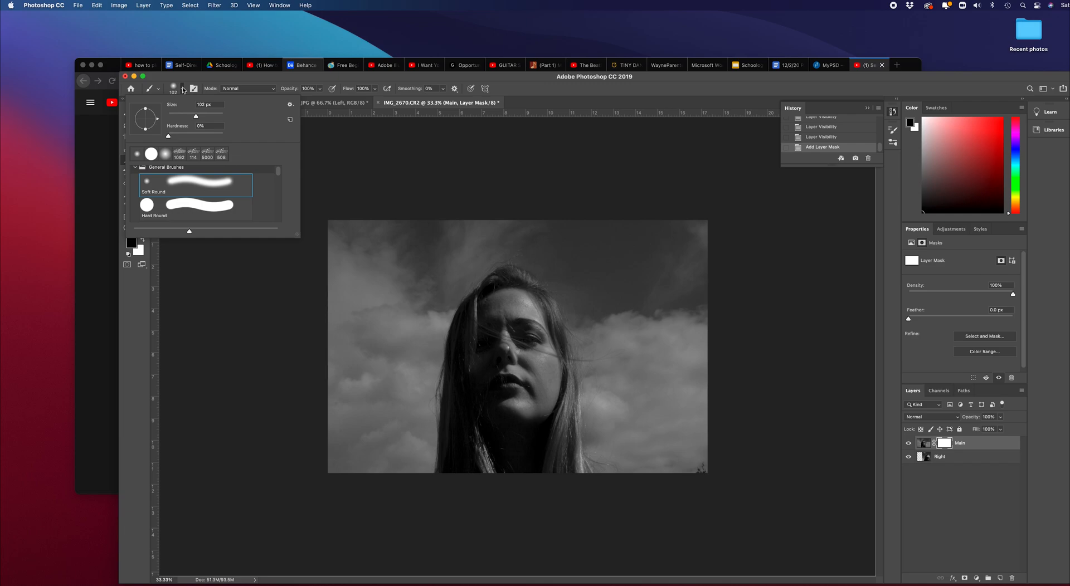
drag(168, 137, 191, 139)
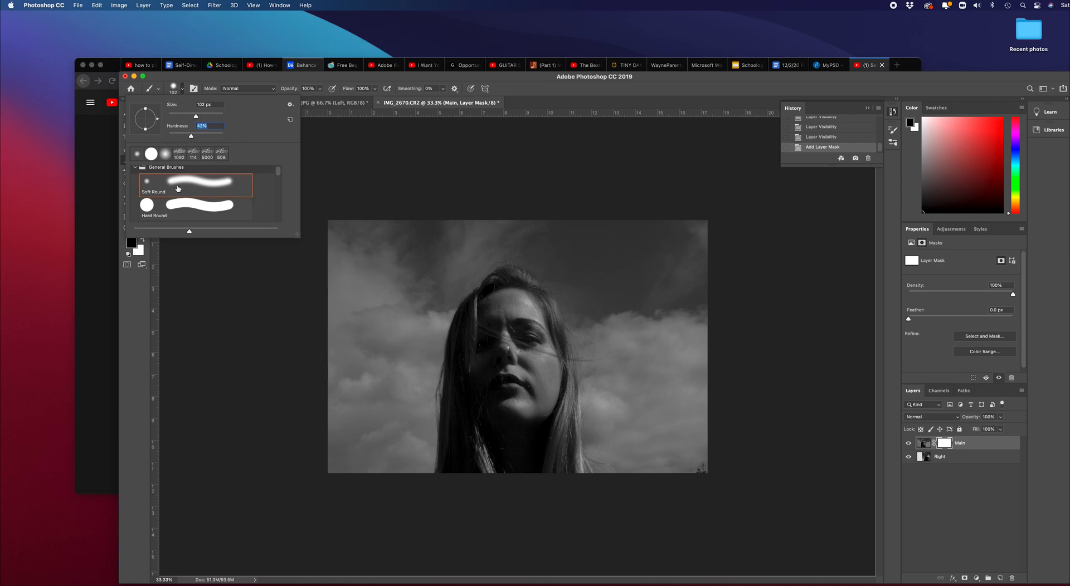
click(190, 211)
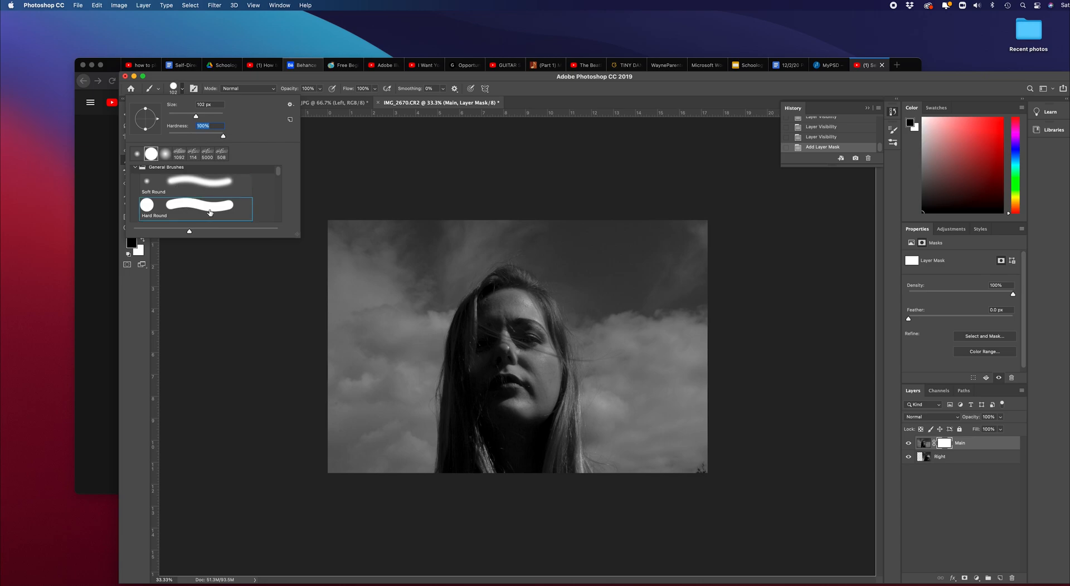
scroll(277, 176, down, 2)
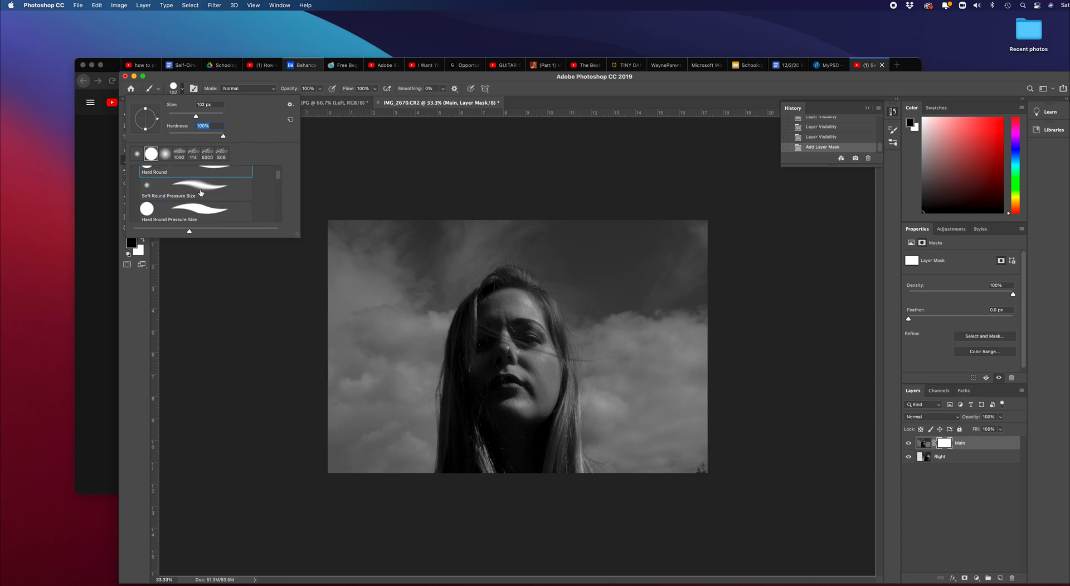
click(198, 189)
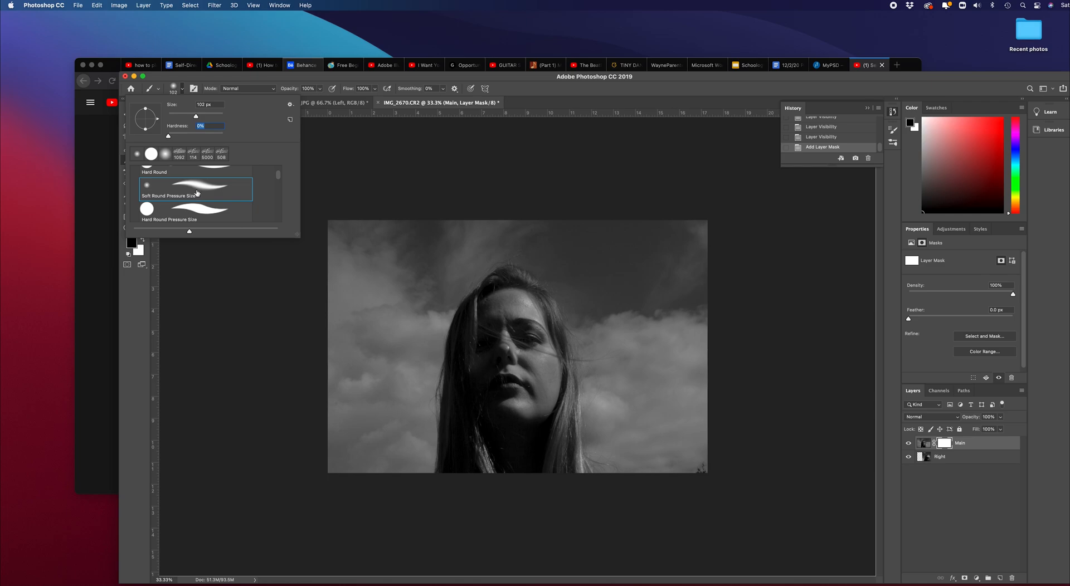
Look through the General Brushes presets and try the brush at 100% hardness before returning it to 0%
scroll(192, 195, up, 1)
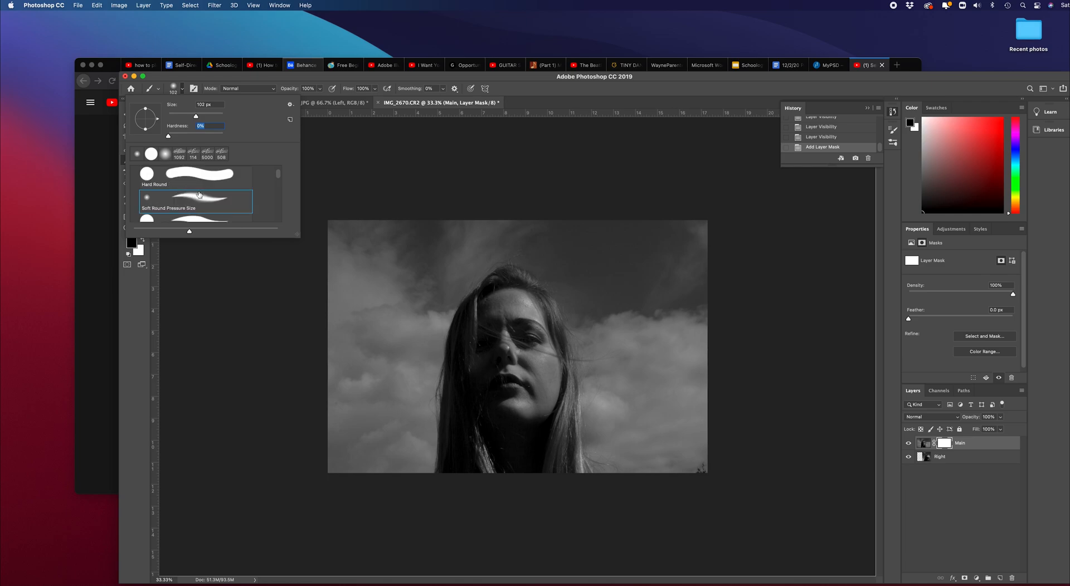
scroll(199, 194, down, 1)
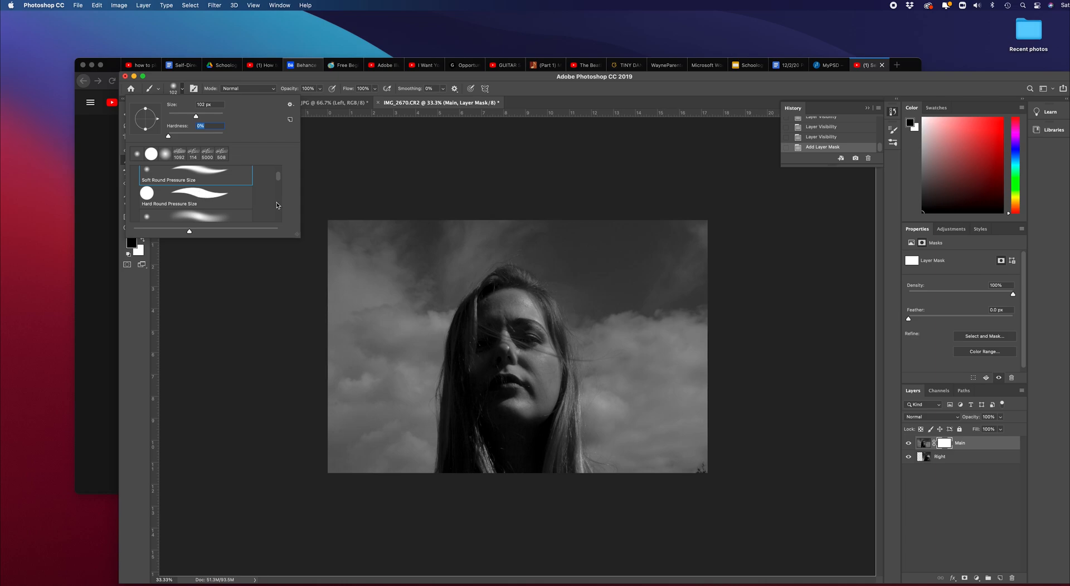
scroll(228, 201, down, 1)
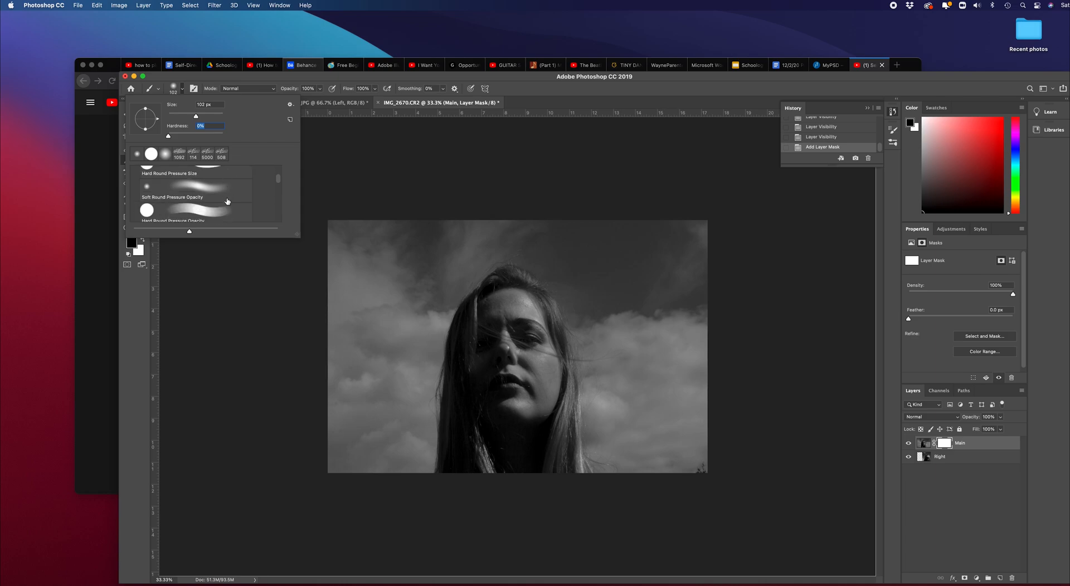
scroll(199, 189, up, 1)
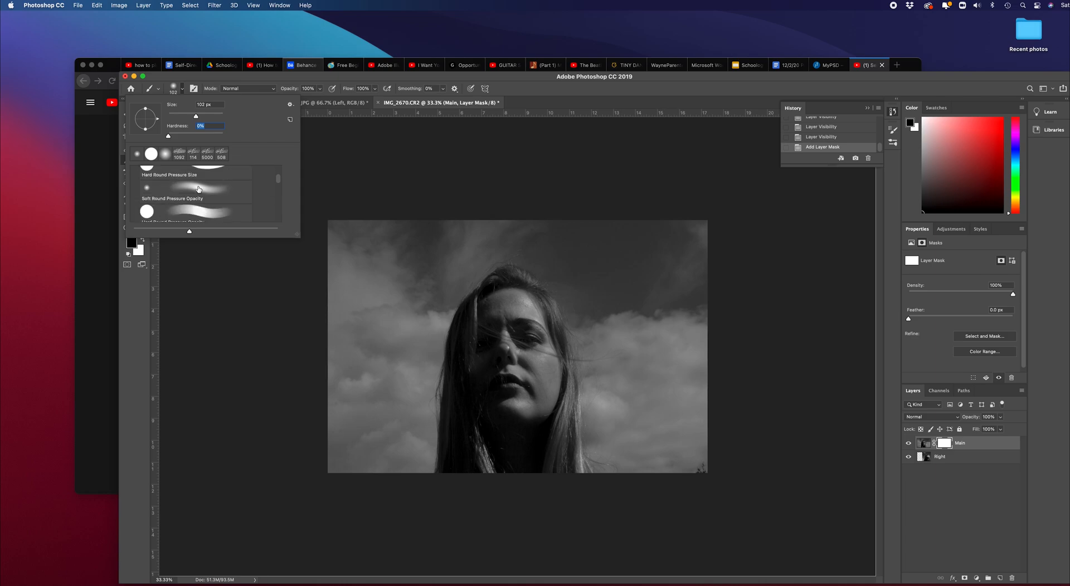
scroll(199, 189, up, 3)
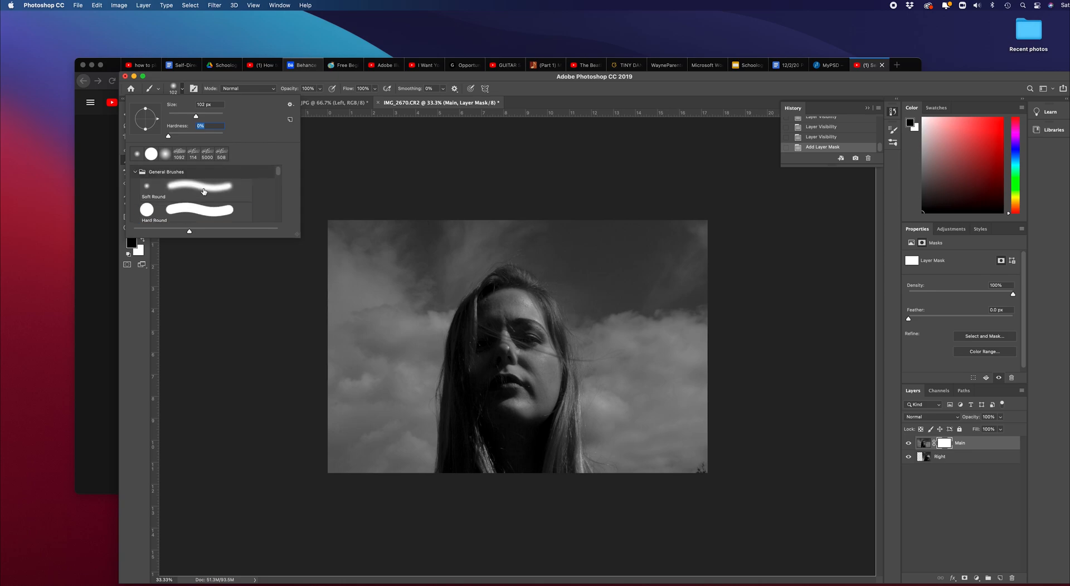
scroll(188, 191, down, 2)
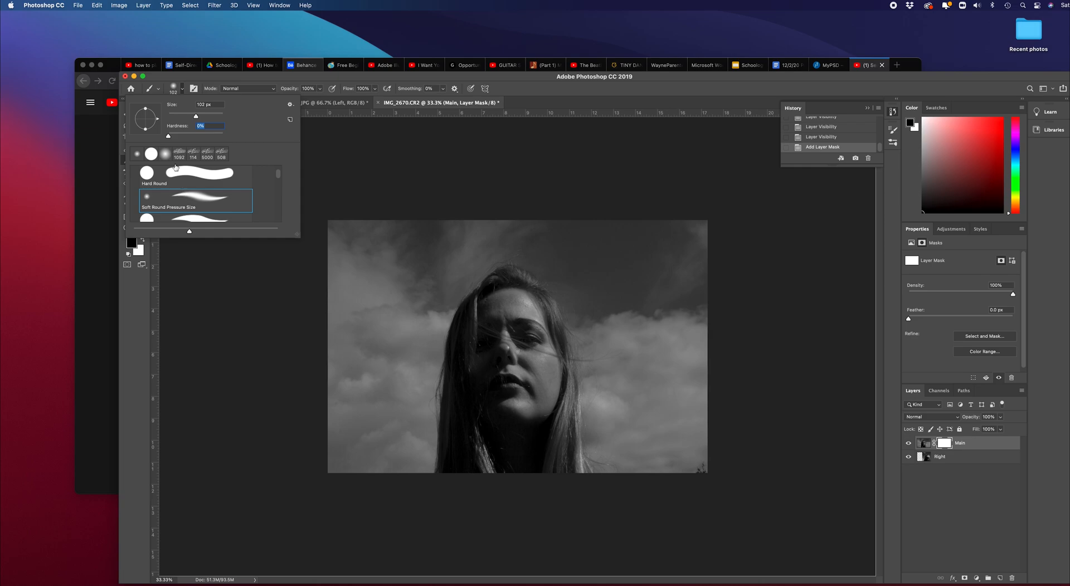
drag(168, 135, 231, 148)
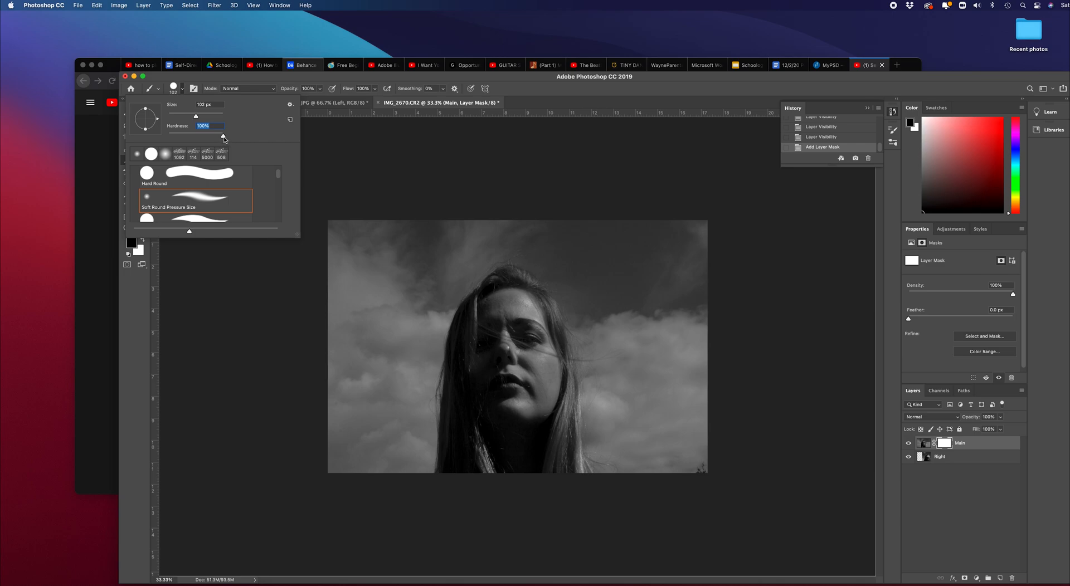
drag(224, 140, 156, 142)
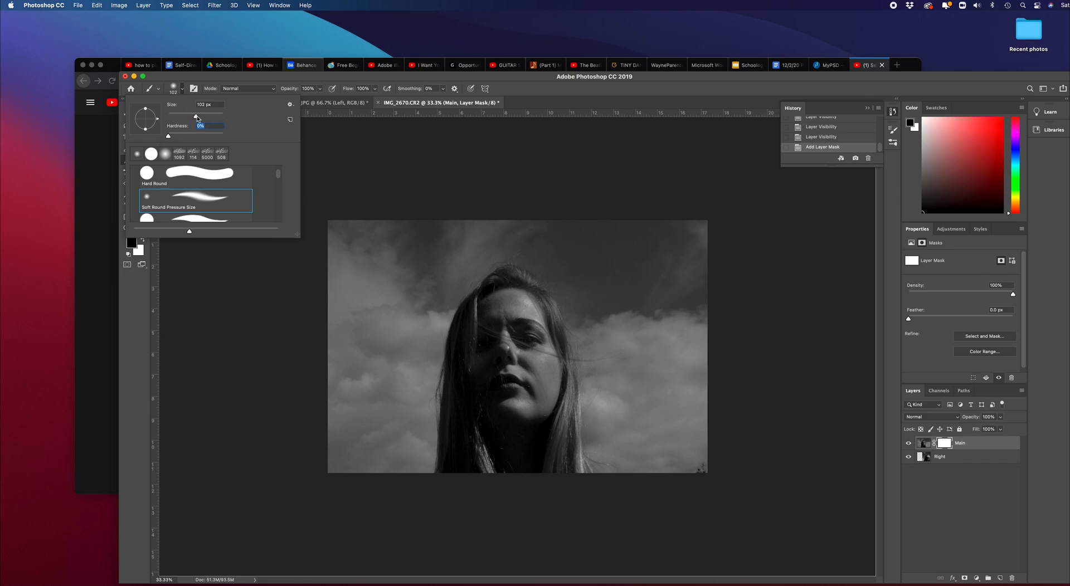
Enlarge the brush to about 1040 px and paint black on Main's mask to reveal the Right portrait beside the central face
drag(196, 118, 218, 116)
click(182, 91)
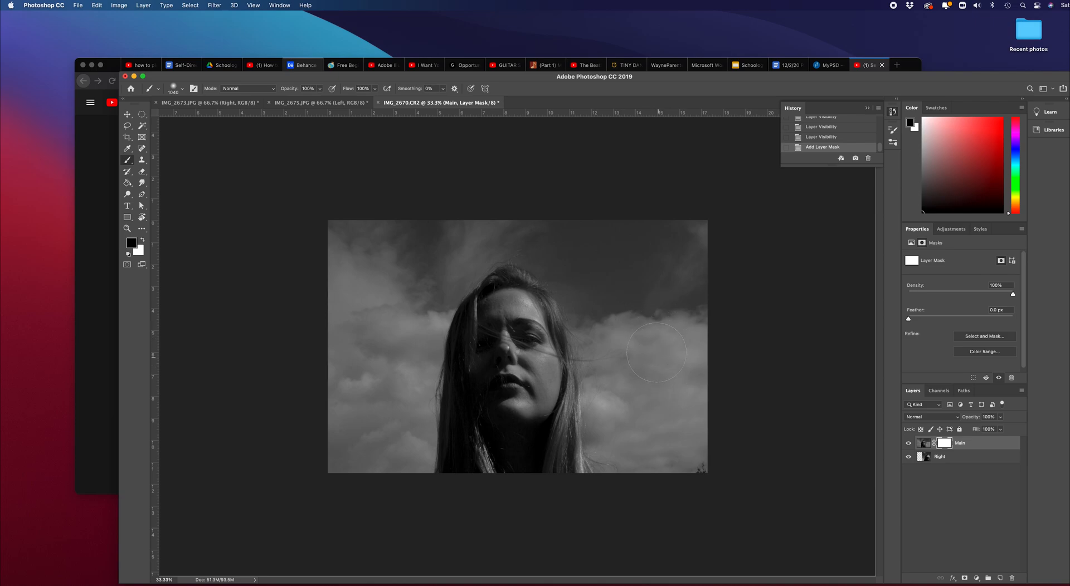
mouse_move(675, 384)
mouse_down()
mouse_move(662, 350)
mouse_move(680, 383)
mouse_move(672, 337)
mouse_move(641, 370)
mouse_move(645, 391)
mouse_move(648, 351)
mouse_move(629, 353)
mouse_move(642, 384)
mouse_move(639, 452)
mouse_move(682, 443)
mouse_move(692, 391)
mouse_move(680, 317)
mouse_move(670, 295)
mouse_move(651, 287)
mouse_move(605, 308)
mouse_move(608, 459)
mouse_move(688, 469)
mouse_move(610, 470)
mouse_up()
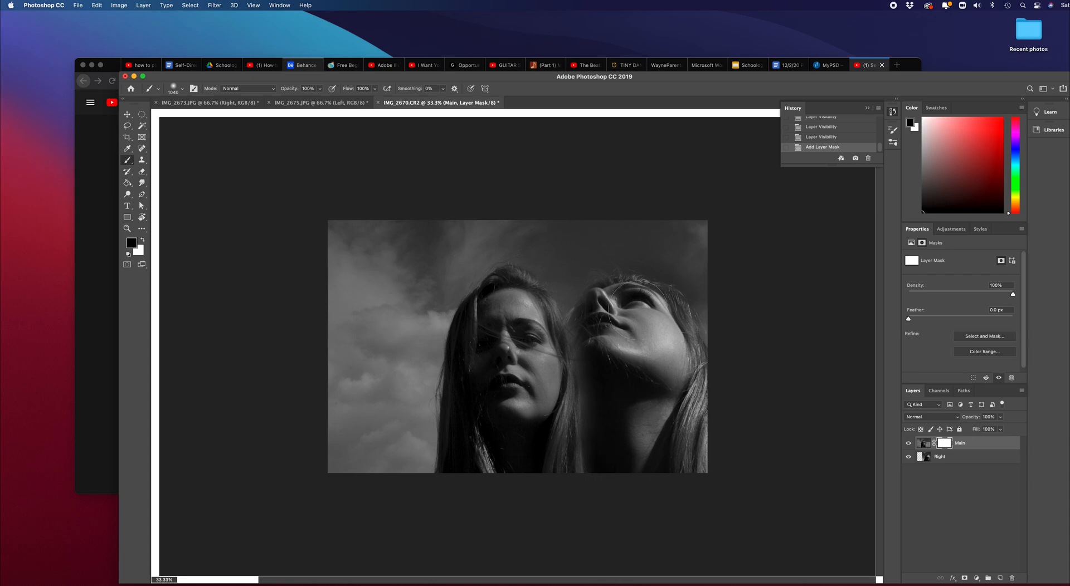
key(ctrl+r)
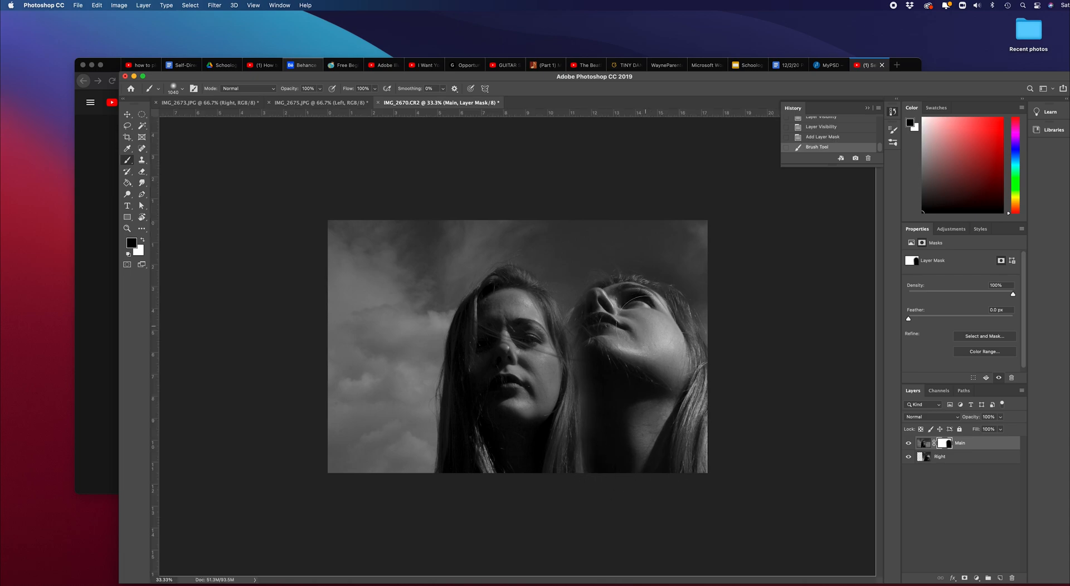
Reduce the brush to 44 px and paint black on Main's mask along the edge of the Right portrait's face
right_click(646, 328)
drag(743, 346, 706, 348)
click(620, 274)
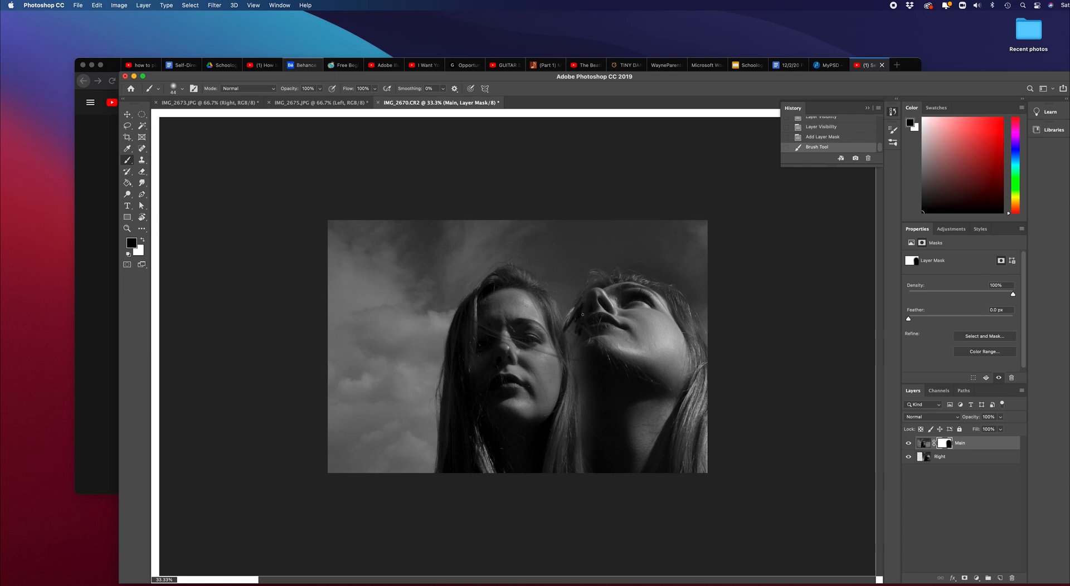
drag(581, 333, 584, 332)
Set the brush to 87 px and paint black on Main's mask down the seam between the central hair and Right's neck
right_click(585, 326)
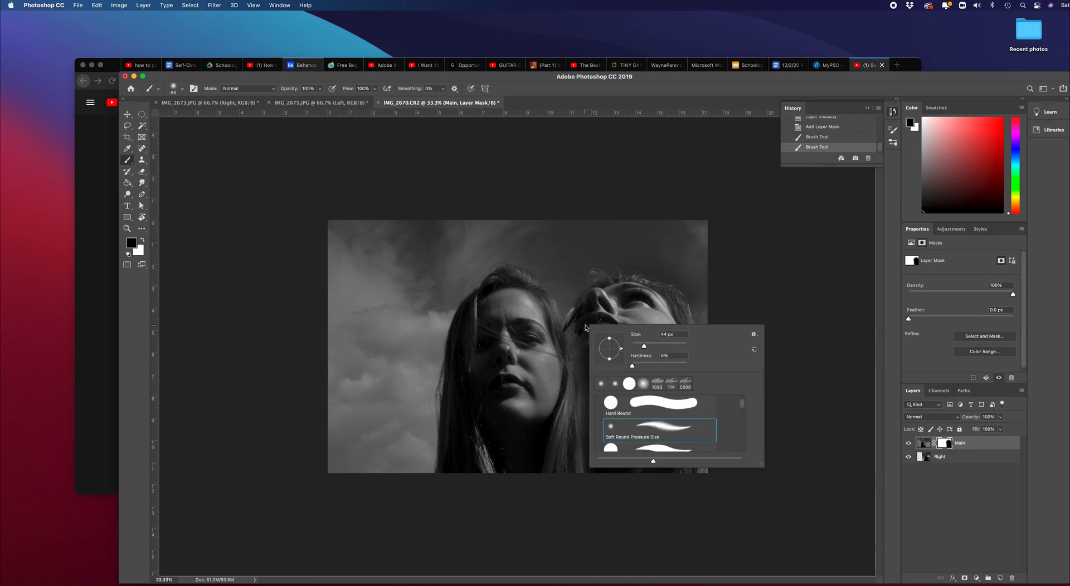
drag(644, 345, 656, 345)
mouse_move(581, 322)
mouse_down()
mouse_move(575, 362)
mouse_move(580, 340)
mouse_move(585, 433)
mouse_move(587, 345)
mouse_move(588, 468)
mouse_move(588, 397)
mouse_up()
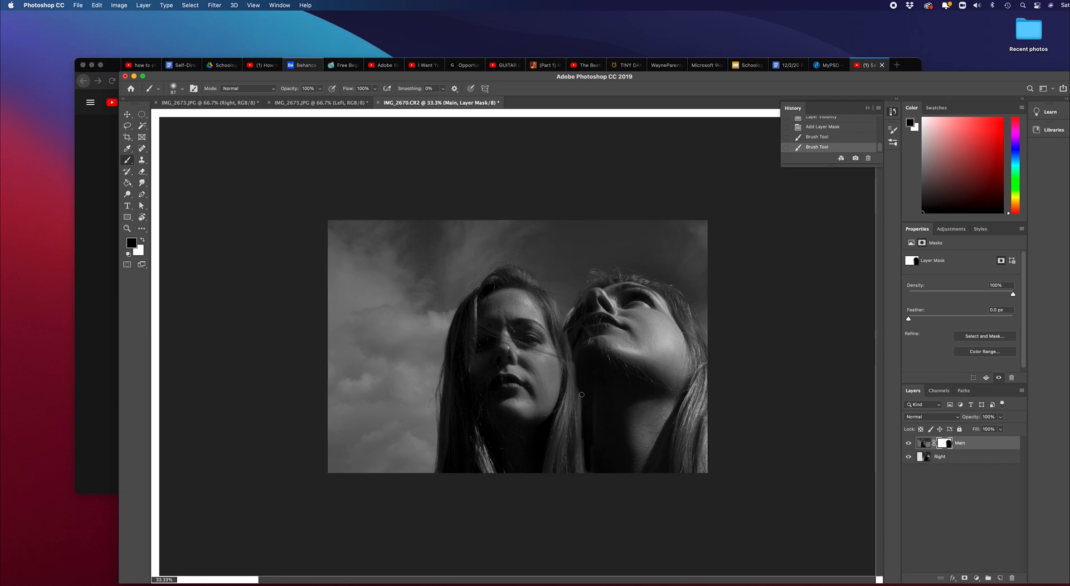
drag(591, 413, 610, 383)
click(554, 347)
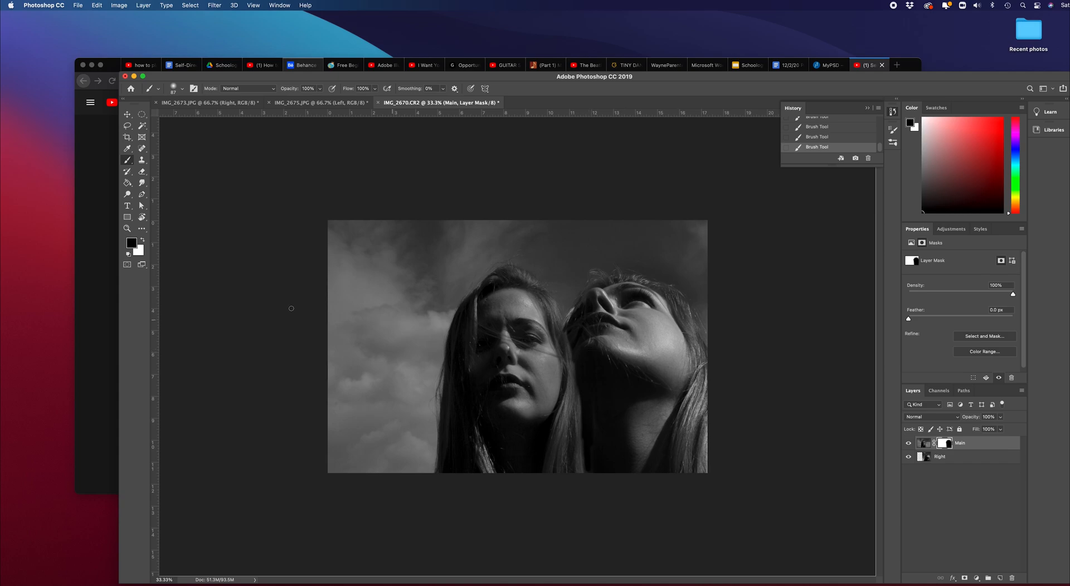
Switch to white with a larger brush and paint on Main's mask to restore the central portrait's hair edge
click(142, 239)
right_click(573, 337)
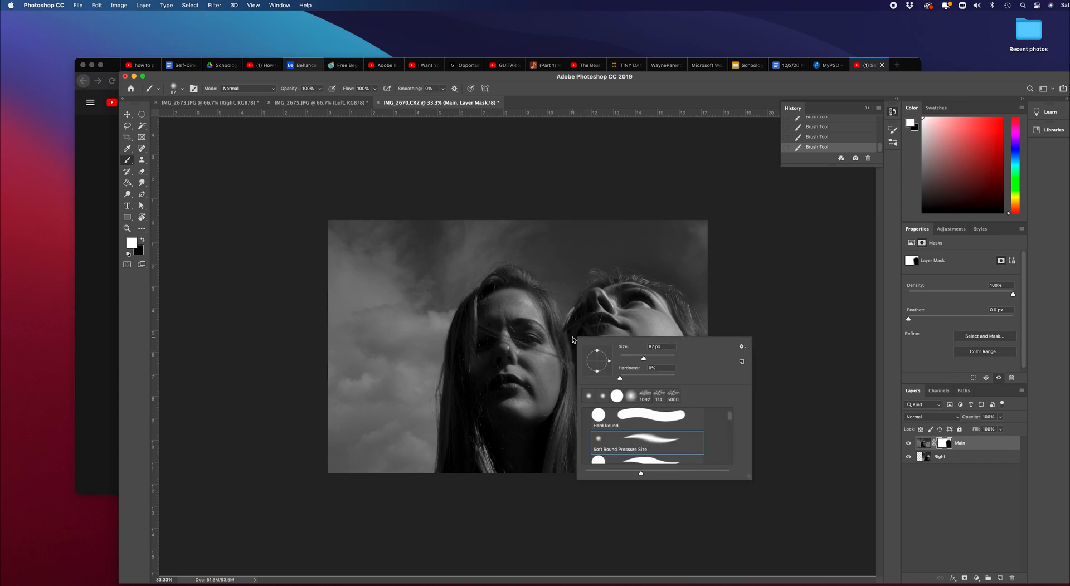
drag(649, 360, 655, 361)
click(561, 337)
mouse_move(570, 336)
mouse_down()
mouse_move(587, 475)
mouse_move(562, 320)
mouse_move(584, 477)
mouse_move(582, 397)
mouse_move(572, 456)
mouse_up()
key(super+r)
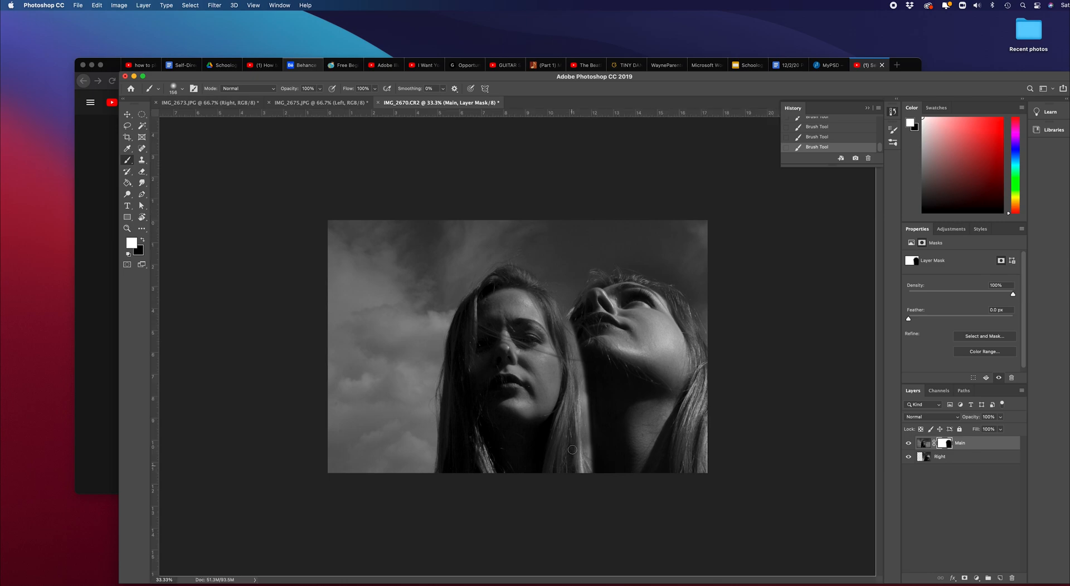
Switch back to black and paint away the light sky strip between the central hair and Right's neck on Main's mask
click(143, 239)
key(super+r)
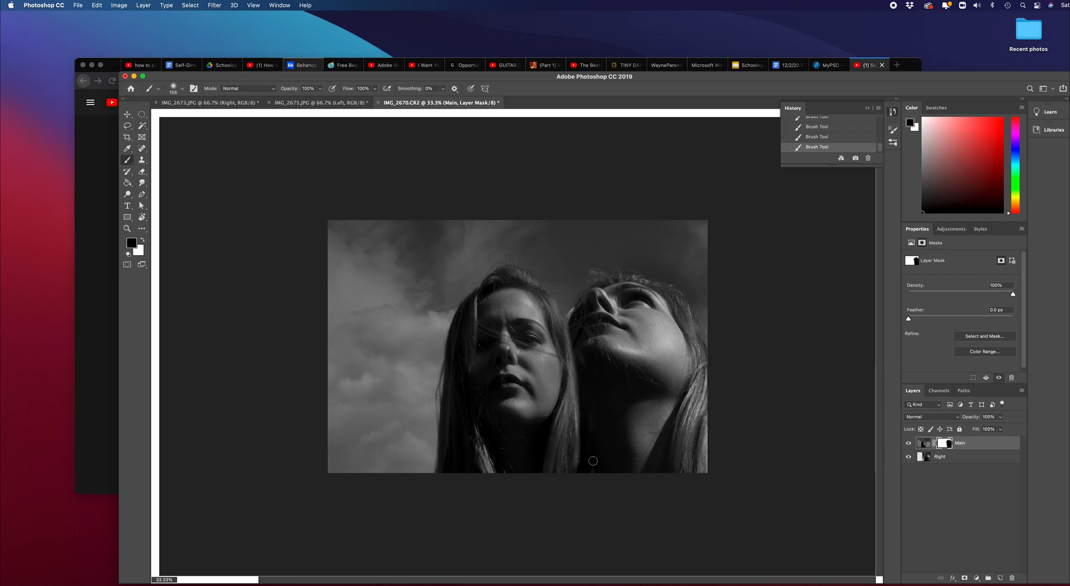
key(super+r)
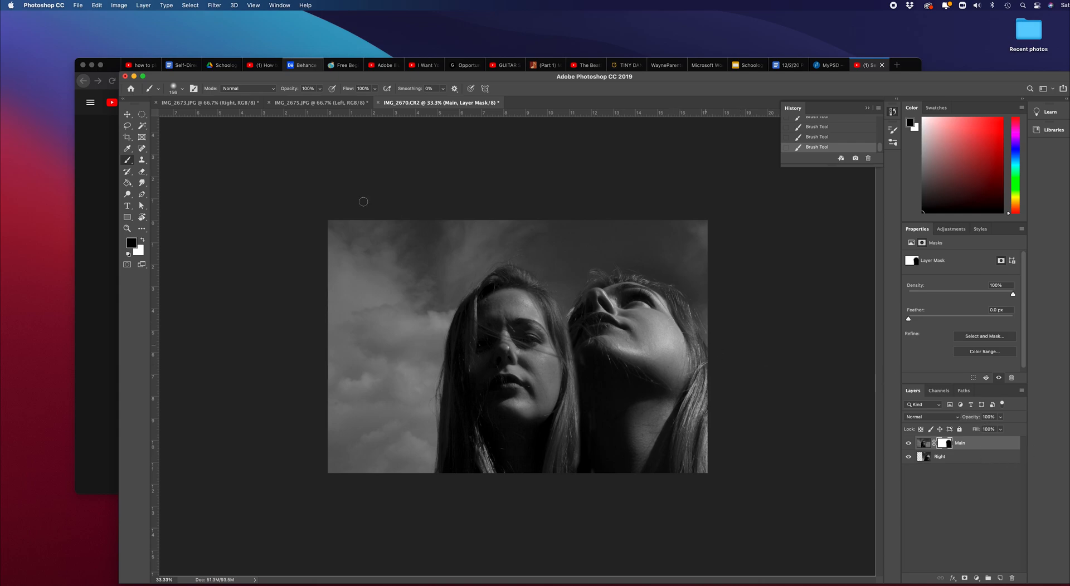
Switch to IMG_2675.JPG and delete its Left copy layer
click(260, 105)
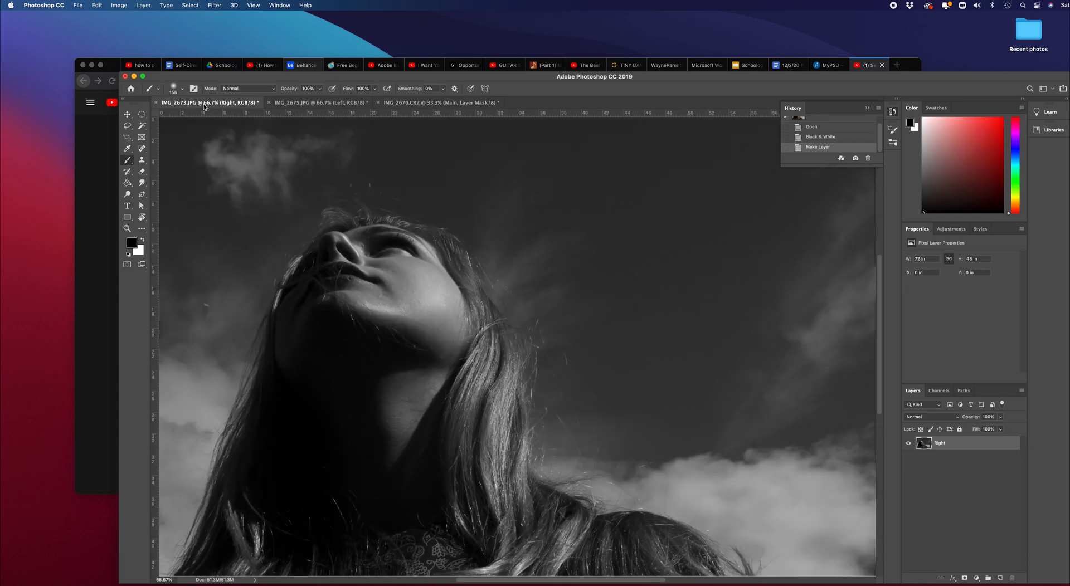
click(315, 103)
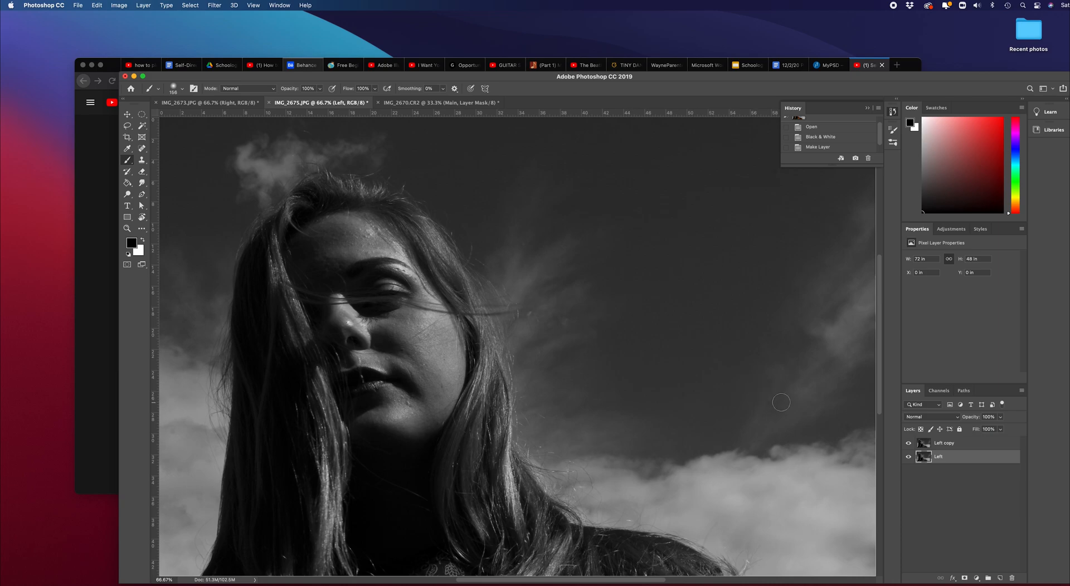
right_click(958, 460)
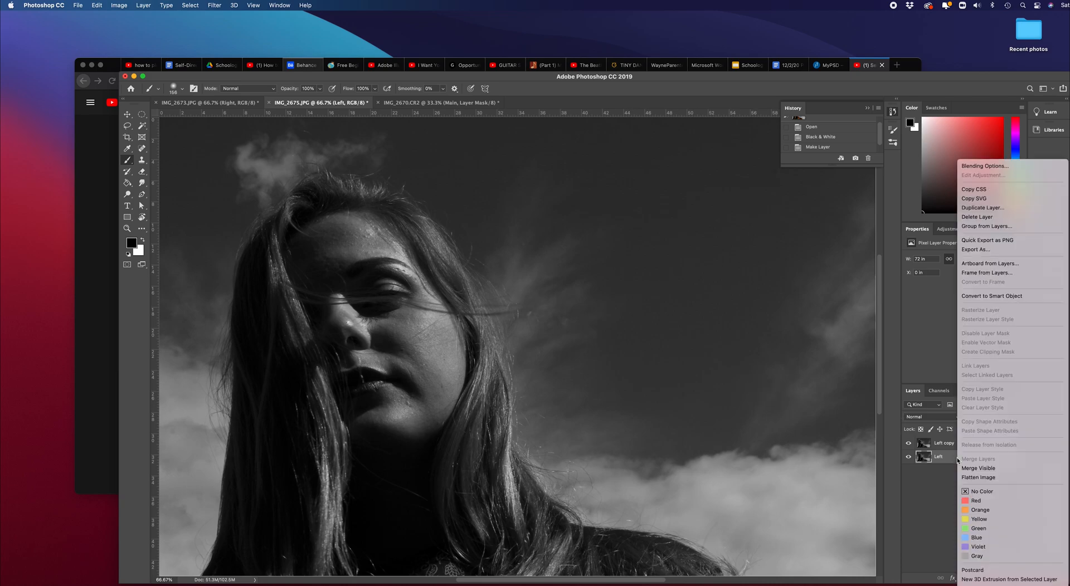
click(949, 460)
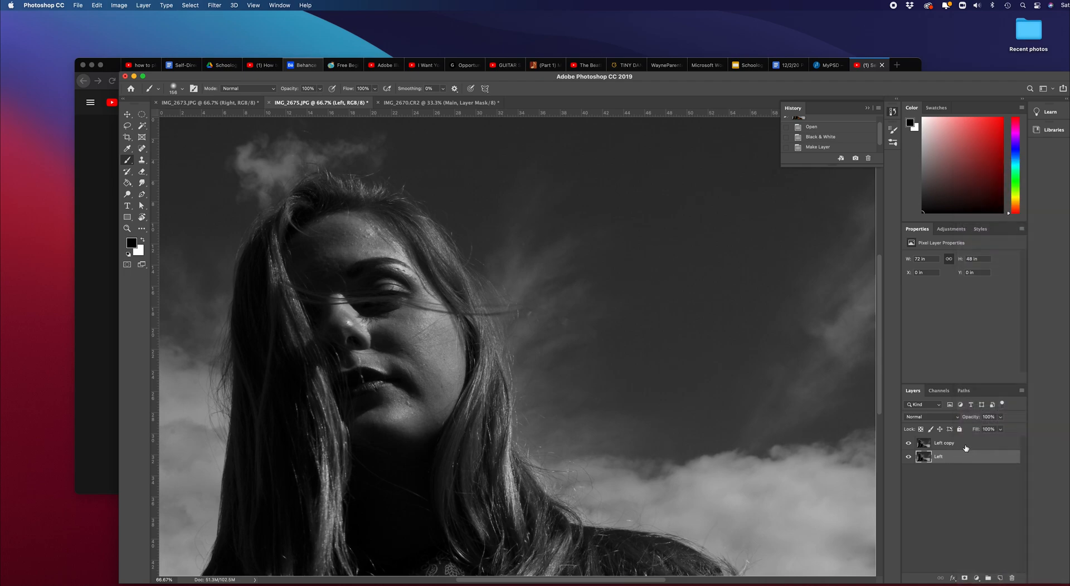
click(964, 447)
right_click(974, 448)
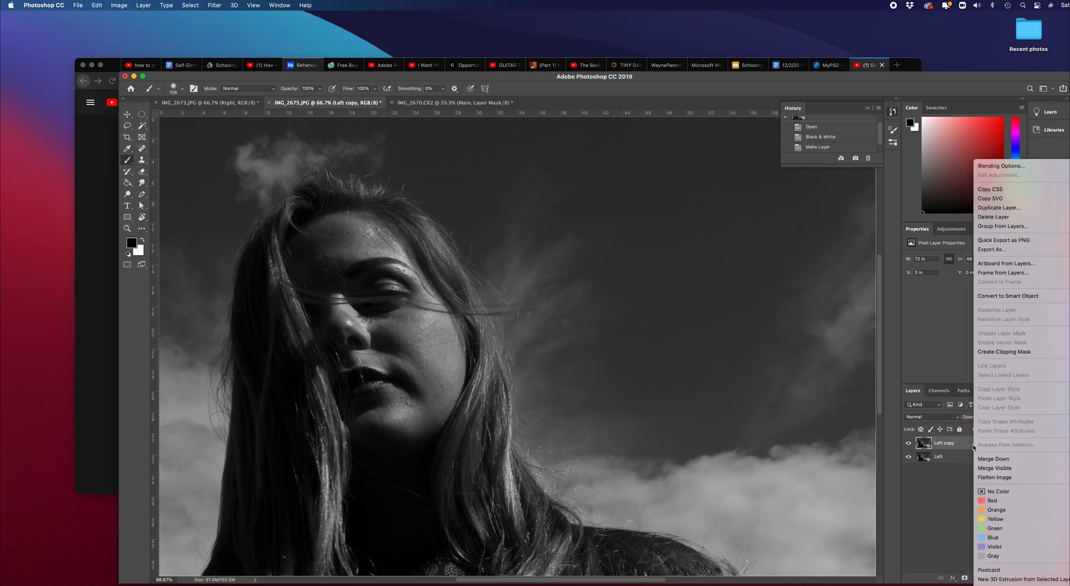
click(1002, 218)
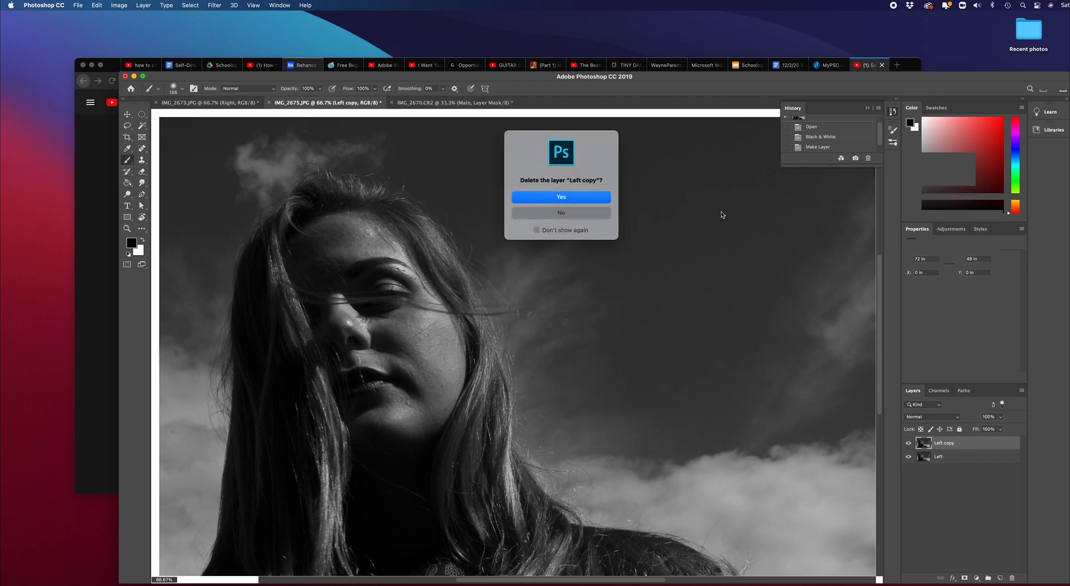
click(607, 202)
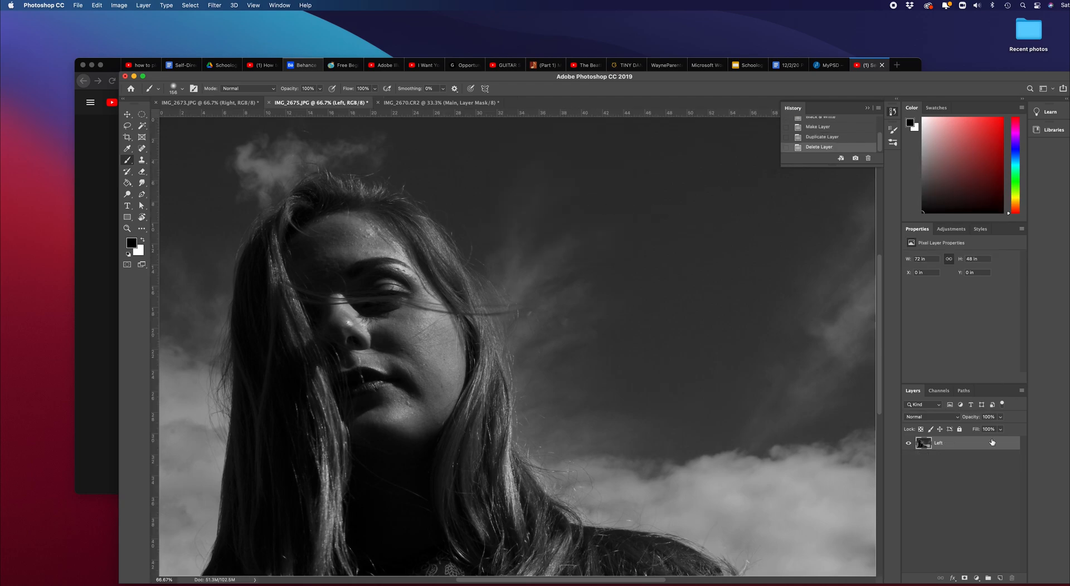
Duplicate the Left layer into the IMG_2670.CR2 document, accepting the color profile conversion
right_click(955, 448)
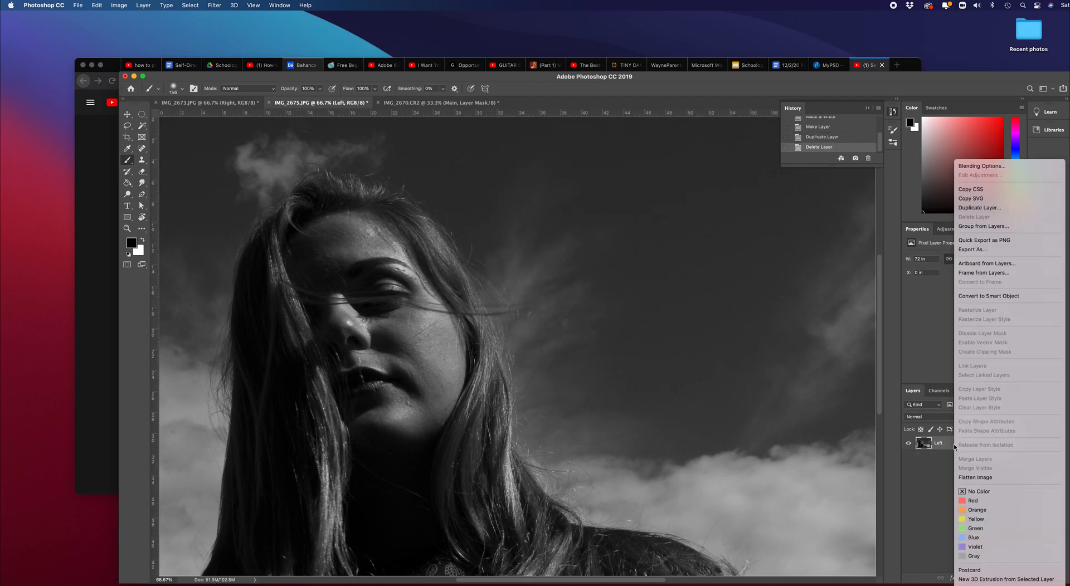
click(993, 212)
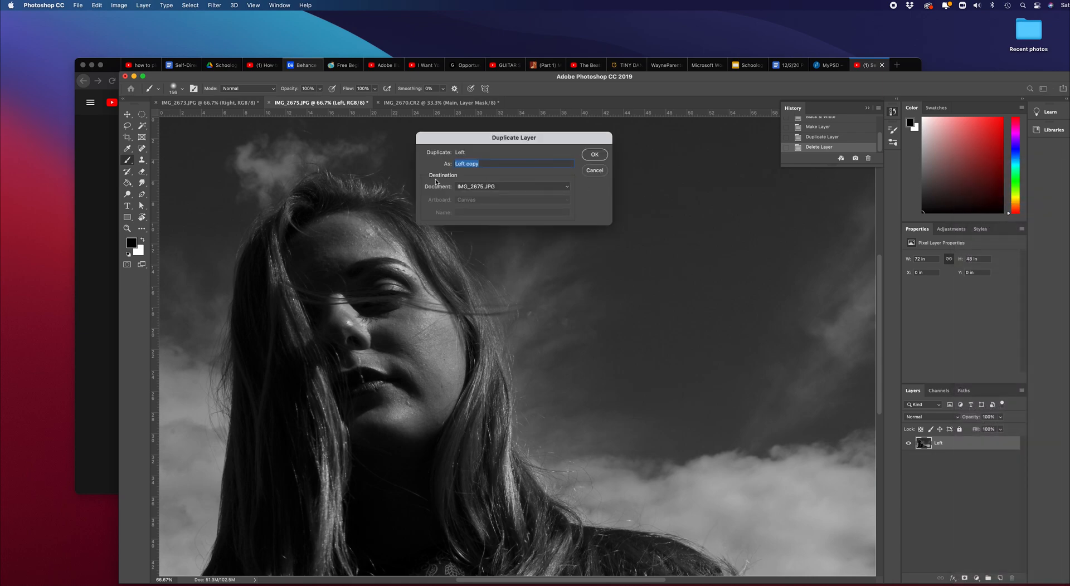
click(568, 186)
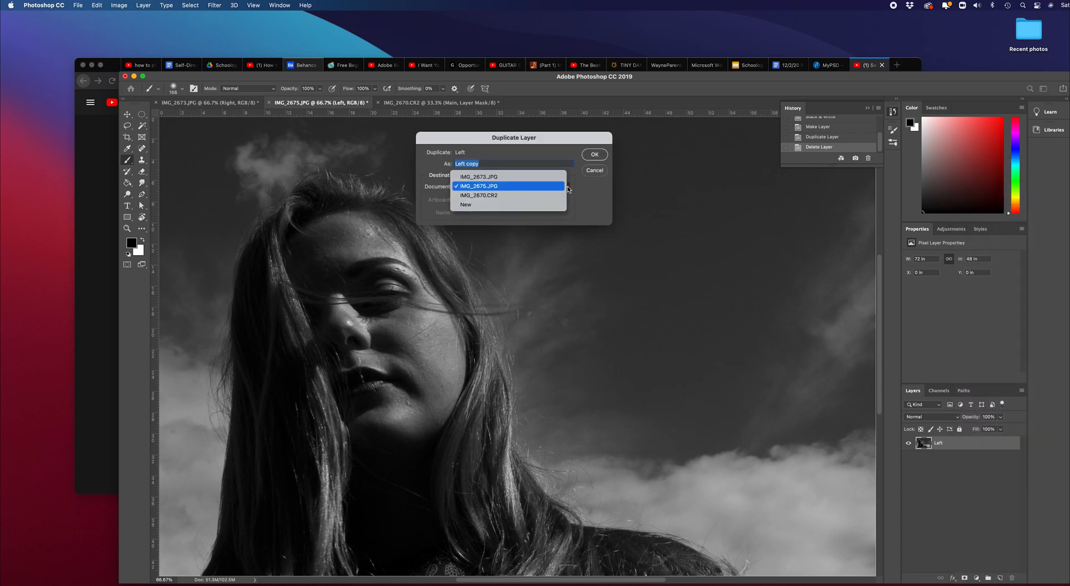
click(490, 195)
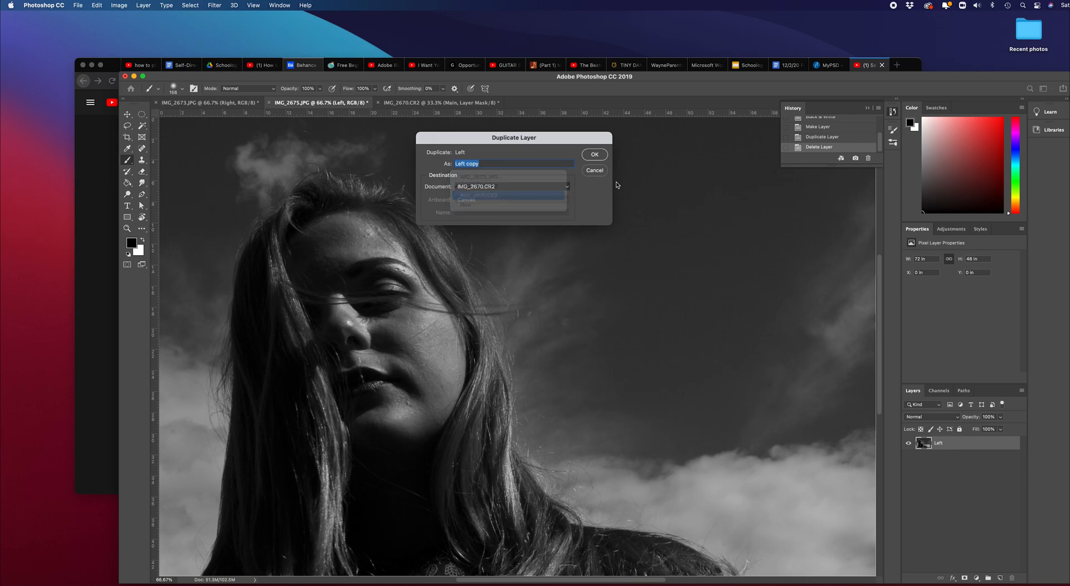
click(596, 155)
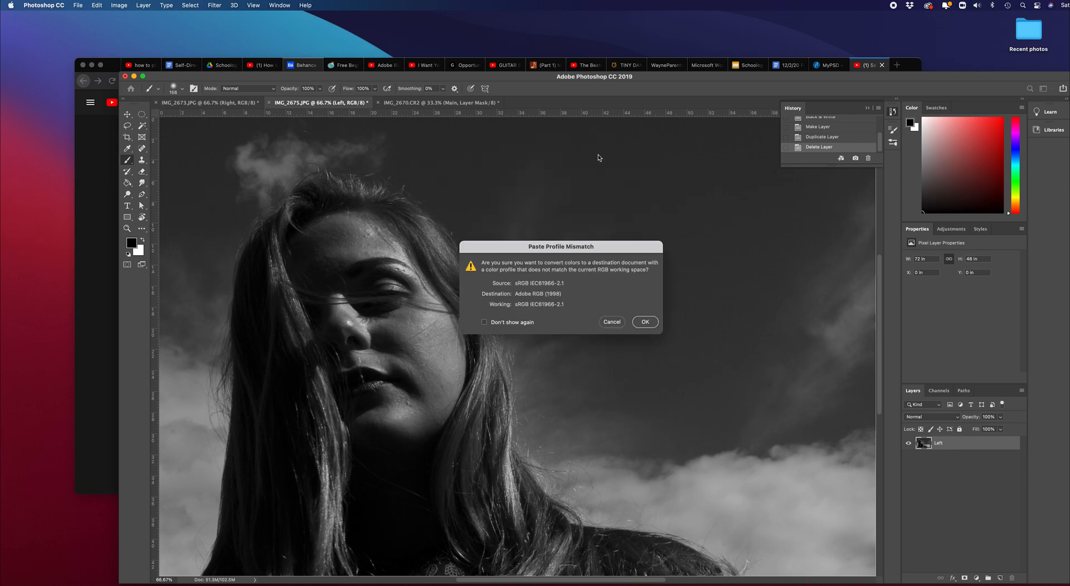
click(645, 323)
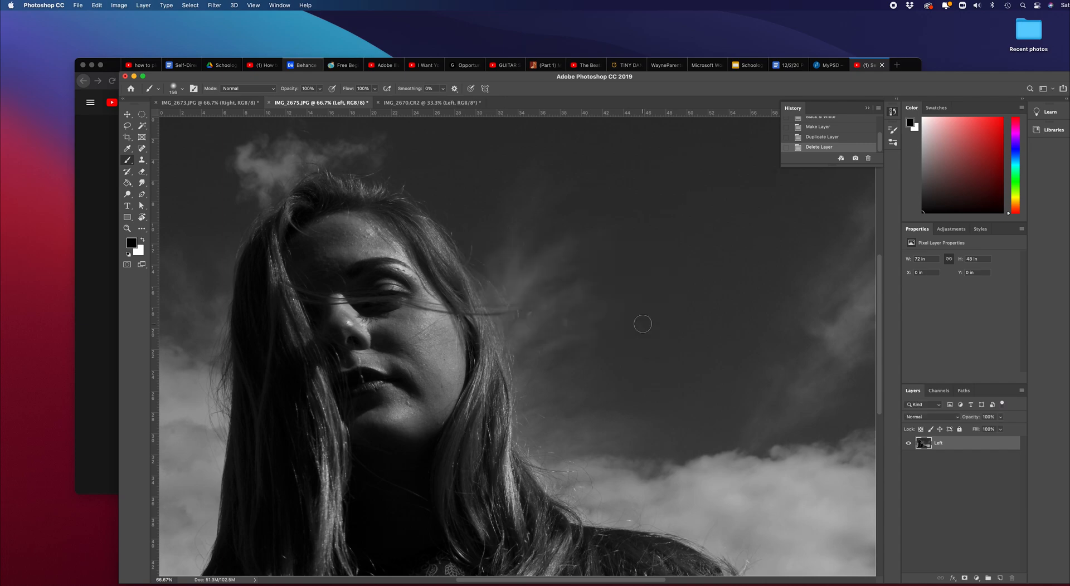
In IMG_2670.CR2, free-transform the Left layer to about 19.96 × 14.39 in and shift it so the face sits near the canvas's left edge
click(440, 103)
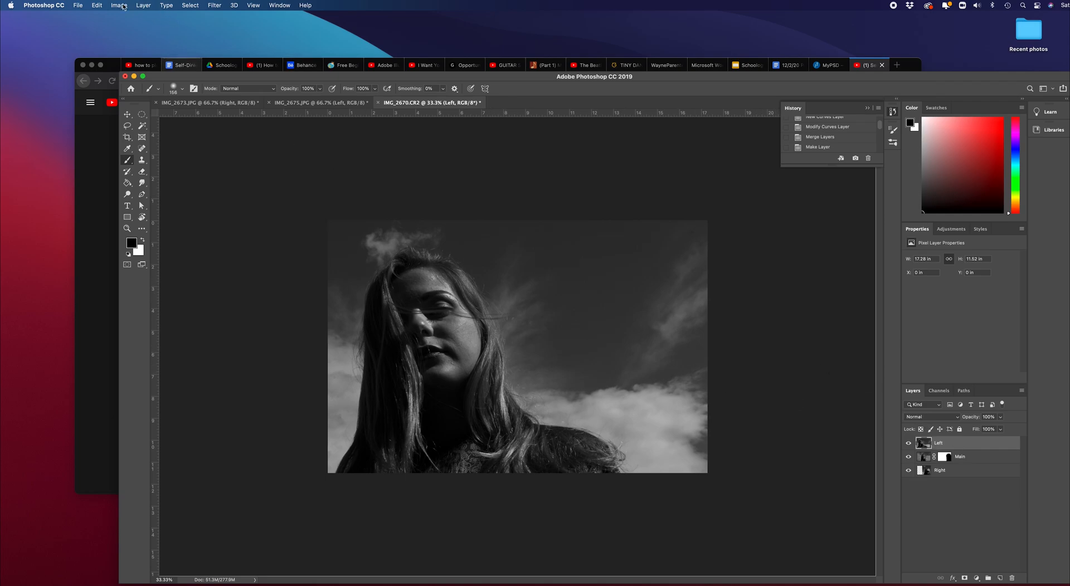
click(97, 5)
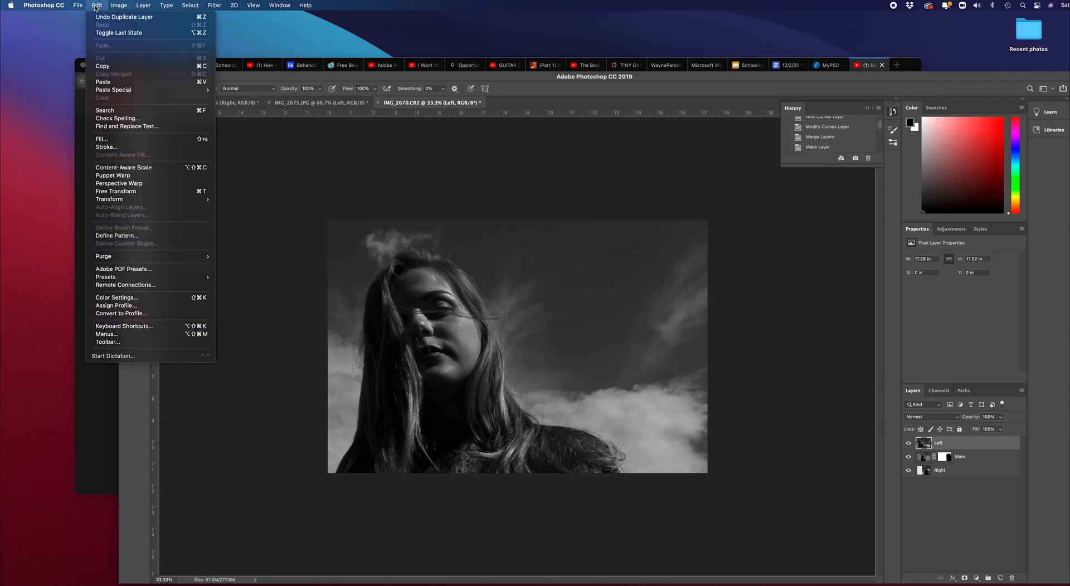
click(115, 192)
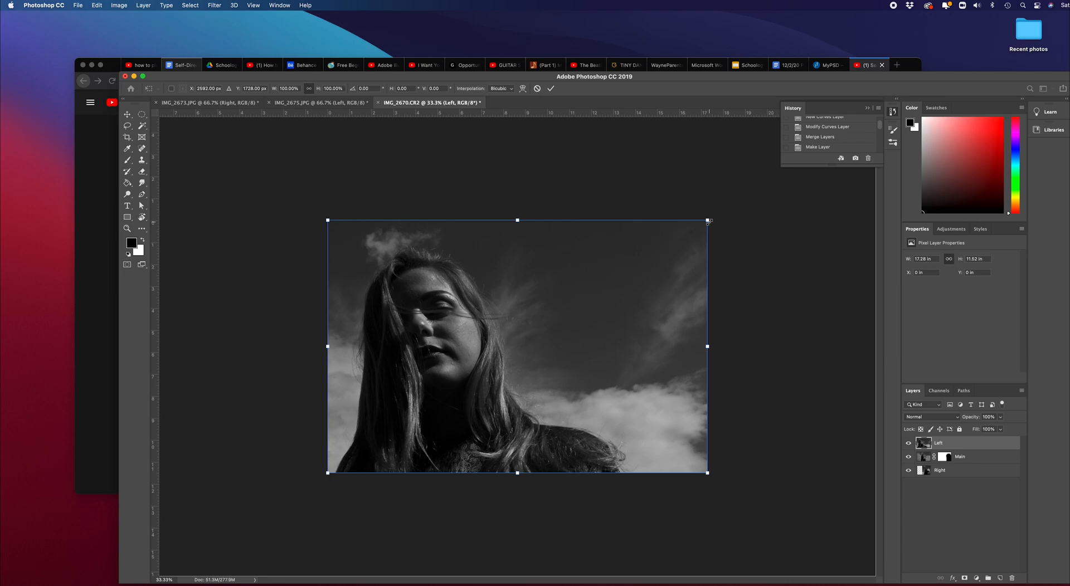
drag(707, 220, 747, 175)
drag(553, 306, 511, 345)
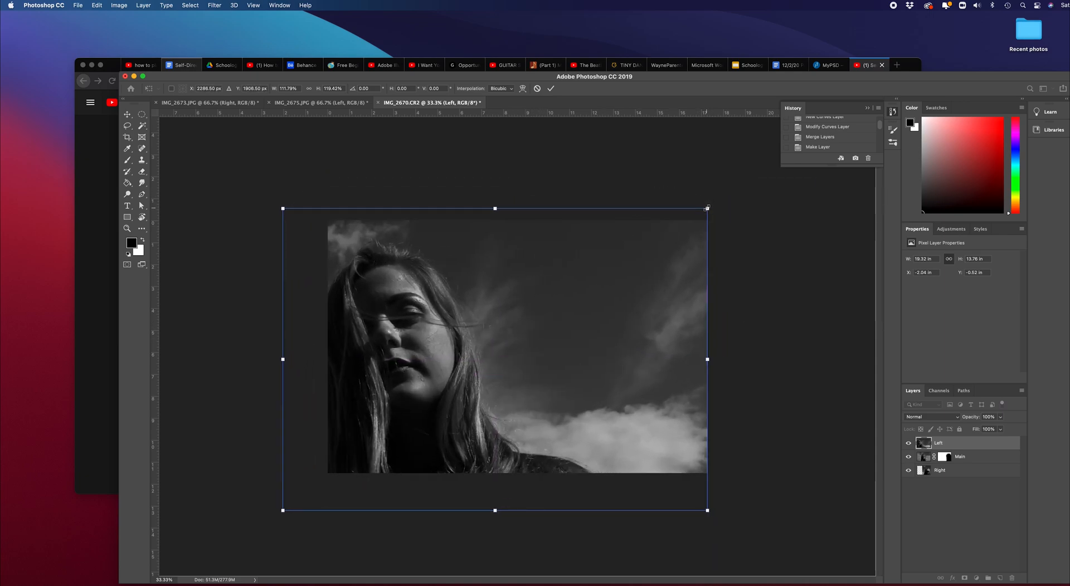
drag(707, 209, 718, 199)
drag(480, 292, 470, 313)
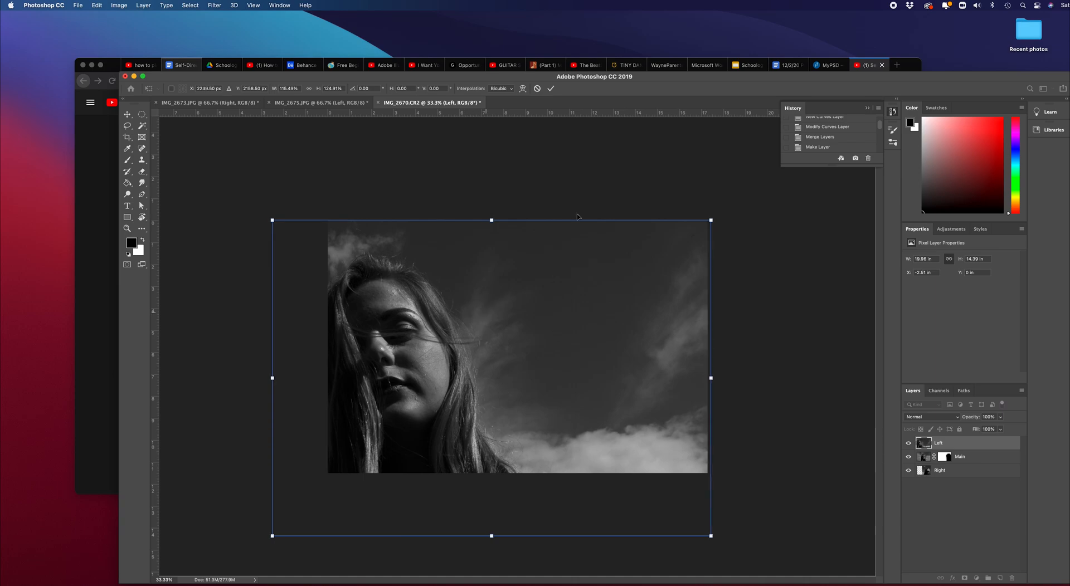
click(551, 88)
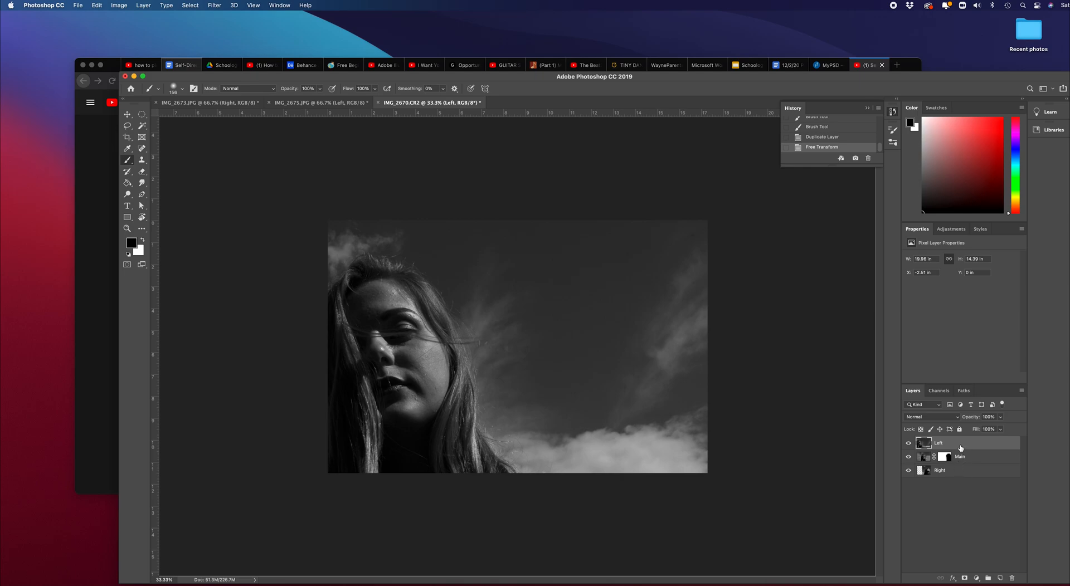
Move the Left layer below Main and Right to the bottom of the layer stack
drag(962, 451, 963, 470)
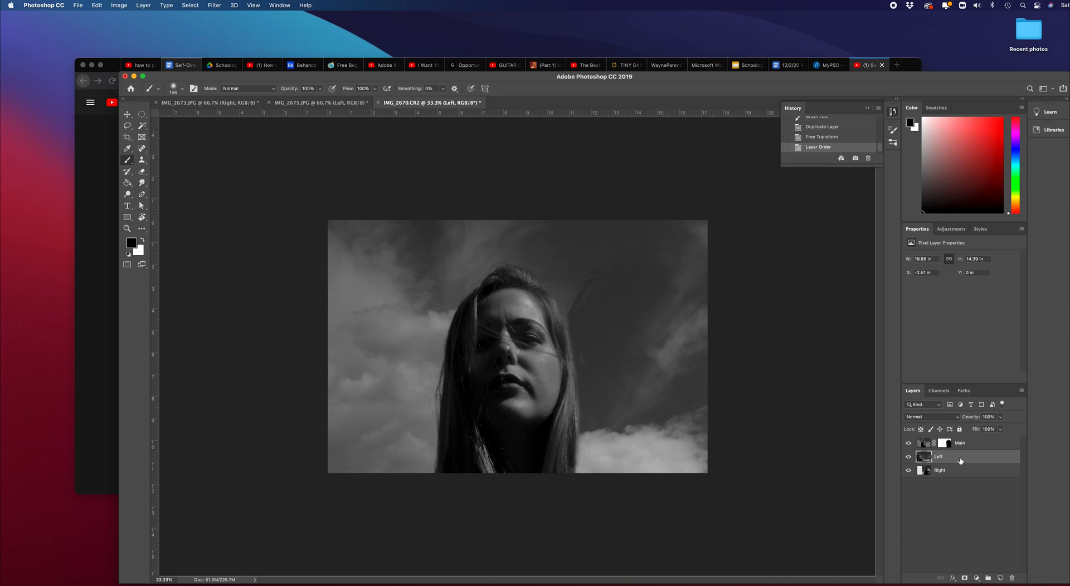
drag(960, 460, 961, 485)
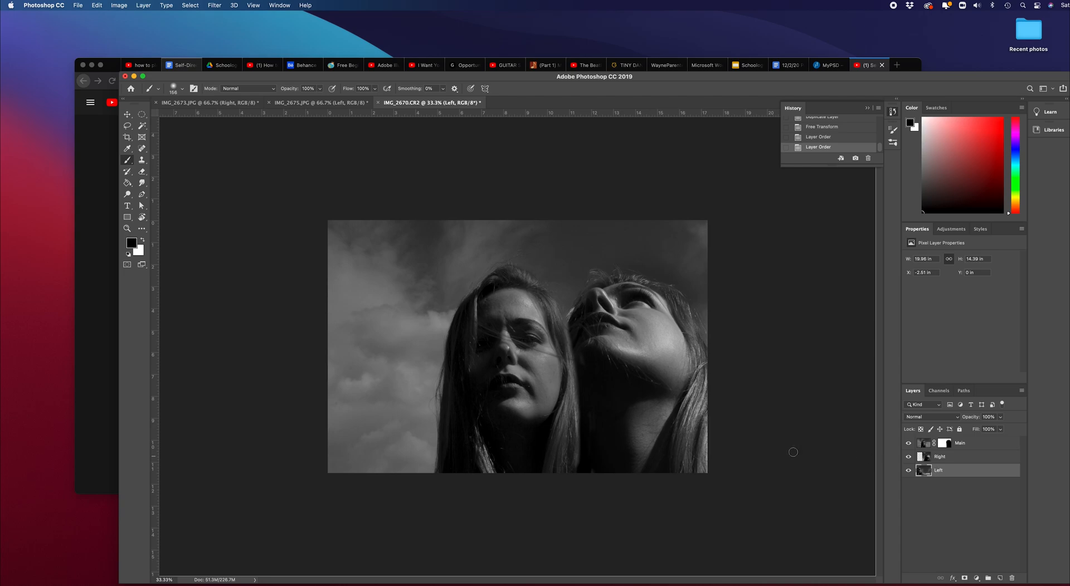
Select Main's layer mask and activate the Brush tool for painting on it
click(943, 445)
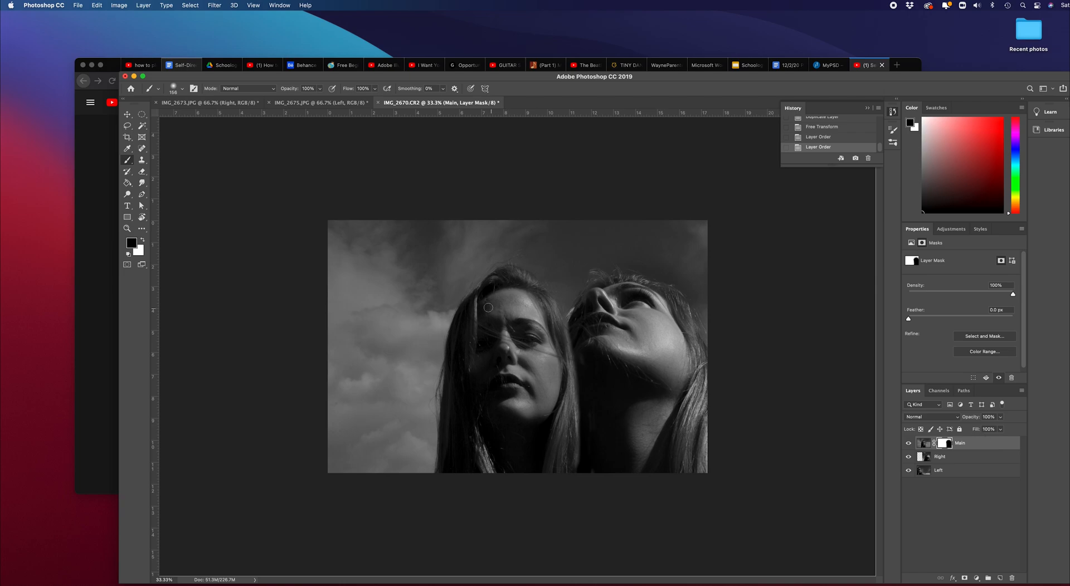
click(129, 162)
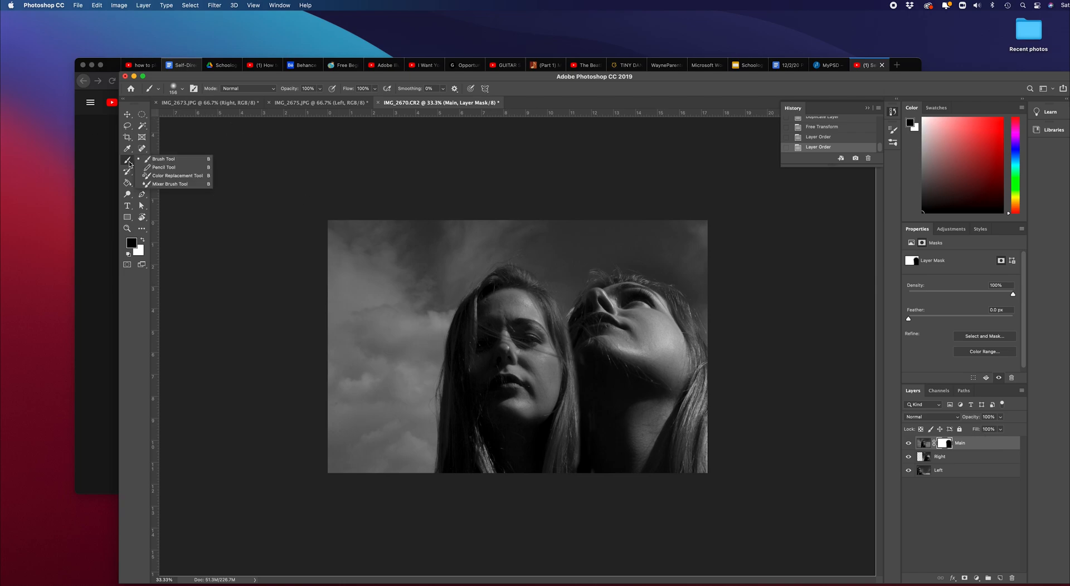
click(157, 160)
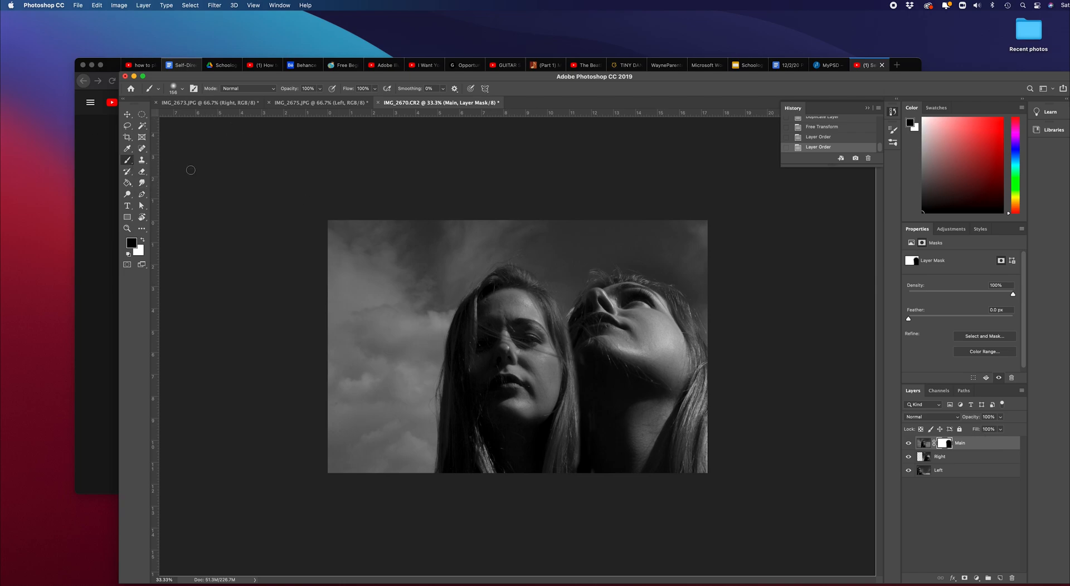
Paint black on Main's layer mask with a 364 px soft brush to reveal the Left portrait's lower face and long hair
right_click(373, 414)
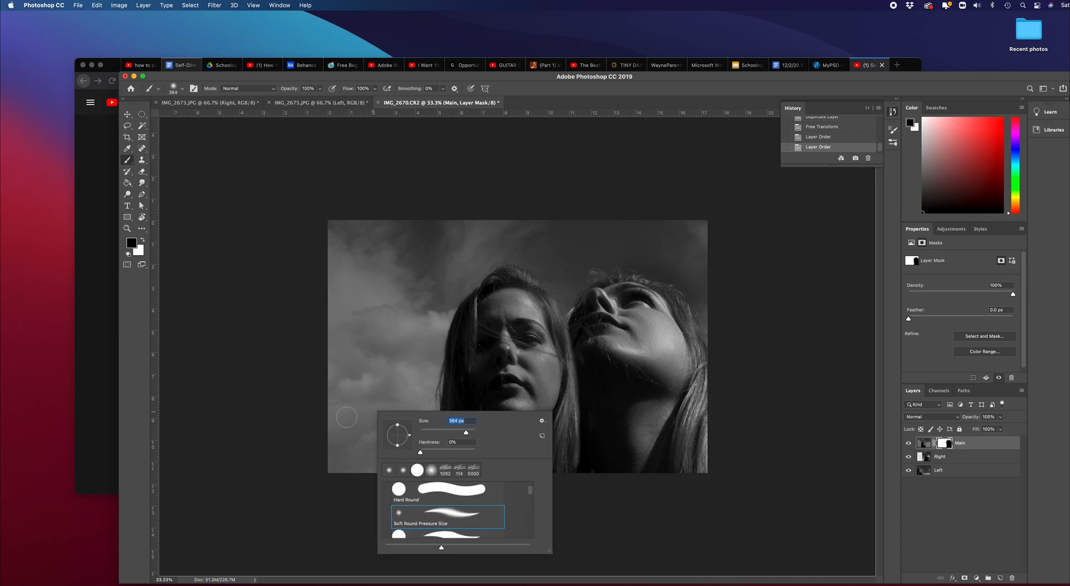
mouse_move(341, 450)
mouse_down()
mouse_move(331, 392)
mouse_move(331, 464)
mouse_move(419, 463)
mouse_move(382, 457)
mouse_move(352, 418)
mouse_move(341, 357)
mouse_move(334, 383)
mouse_move(338, 337)
mouse_move(349, 386)
mouse_move(361, 354)
mouse_move(382, 421)
mouse_move(379, 384)
mouse_move(375, 436)
mouse_move(378, 390)
mouse_move(395, 432)
mouse_move(402, 374)
mouse_move(406, 433)
mouse_move(414, 397)
mouse_move(421, 461)
mouse_move(390, 410)
mouse_move(393, 367)
mouse_up()
key(ctrl+r)
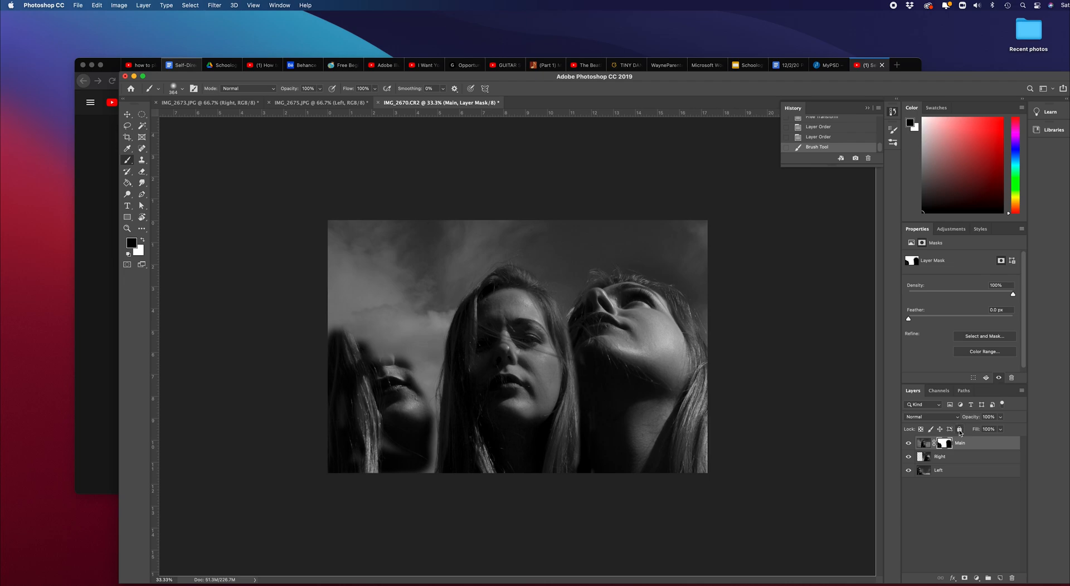
Compare the image with Main hidden and shown, and paint Main's mask black over the Left portrait's upper face and hair
click(909, 444)
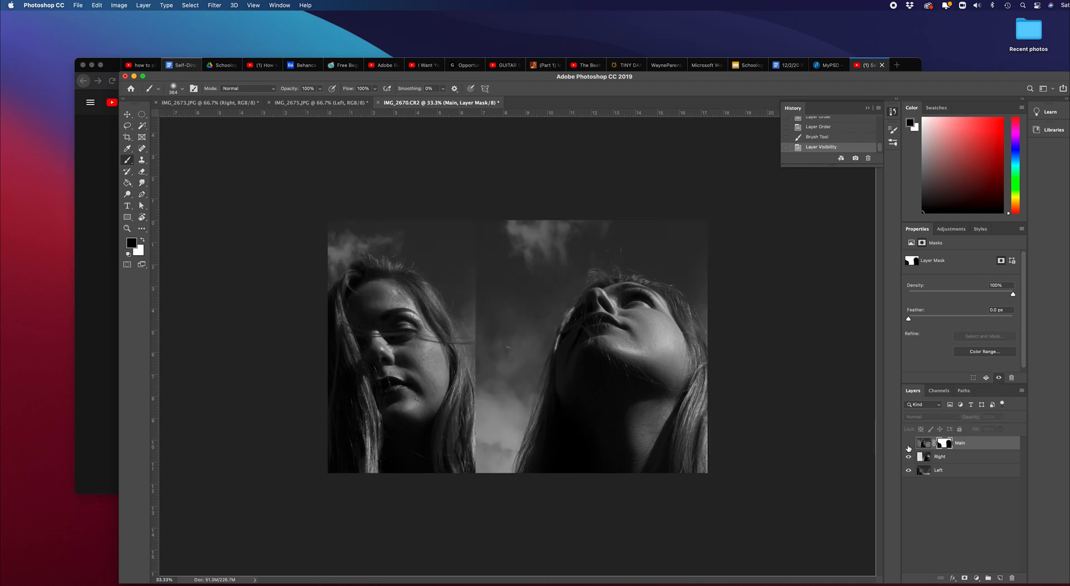
click(909, 444)
click(908, 445)
click(909, 444)
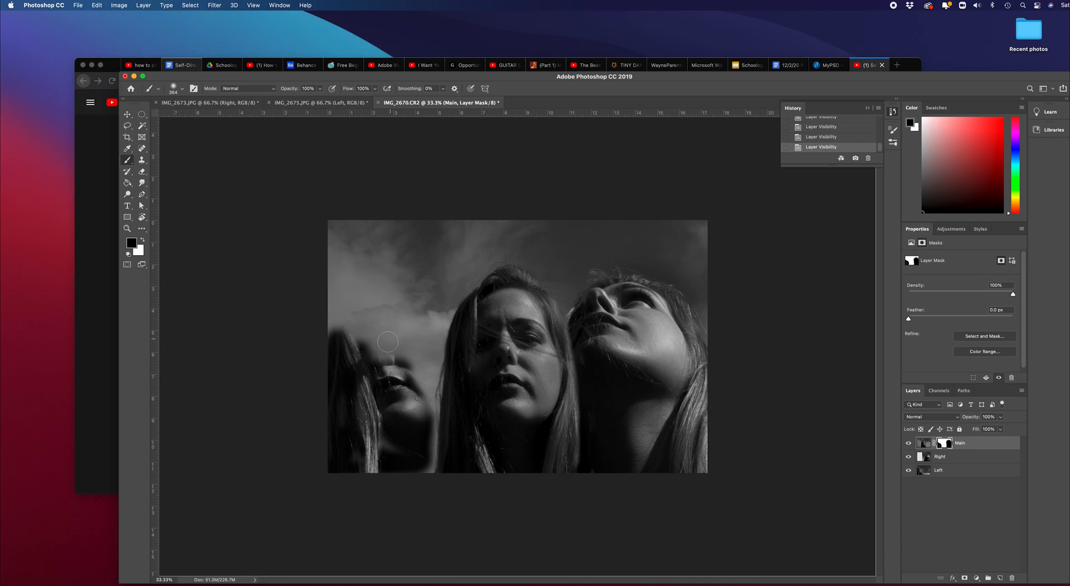
mouse_move(388, 341)
mouse_down()
mouse_move(367, 309)
mouse_move(366, 335)
mouse_move(355, 313)
mouse_move(349, 344)
mouse_move(345, 315)
mouse_move(369, 283)
mouse_move(361, 310)
mouse_move(347, 301)
mouse_move(365, 283)
mouse_move(399, 345)
mouse_move(391, 302)
mouse_move(419, 341)
mouse_move(429, 466)
mouse_up()
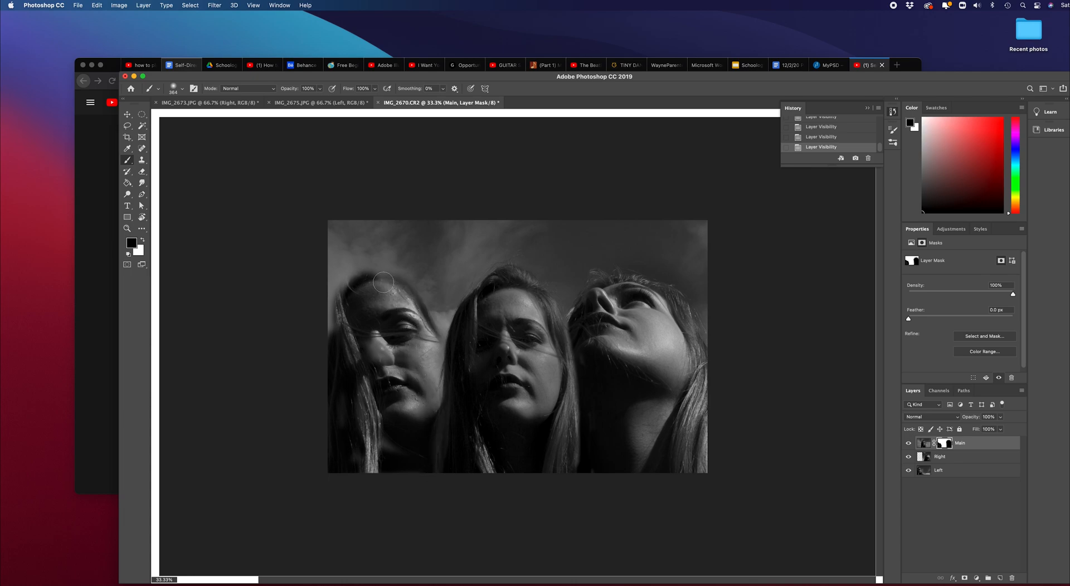
mouse_move(383, 283)
mouse_down()
mouse_move(371, 281)
mouse_move(398, 281)
mouse_move(367, 275)
mouse_move(338, 303)
mouse_move(335, 334)
mouse_move(356, 276)
mouse_move(364, 292)
mouse_up()
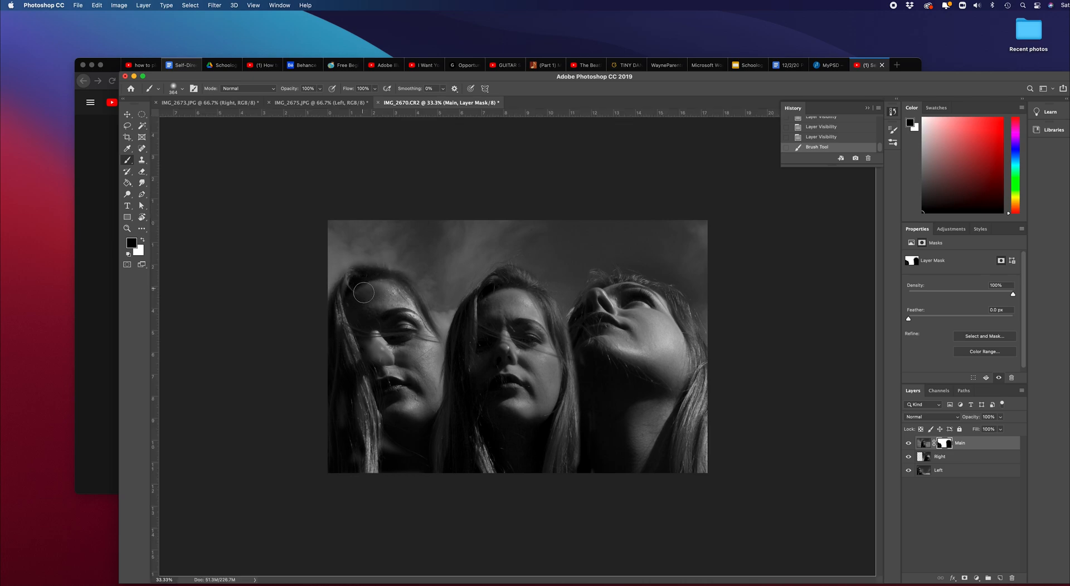
Reduce the brush to 78 px and paint black on Main's mask along the Left portrait's hairline and cheek edge
right_click(364, 292)
drag(460, 318, 434, 319)
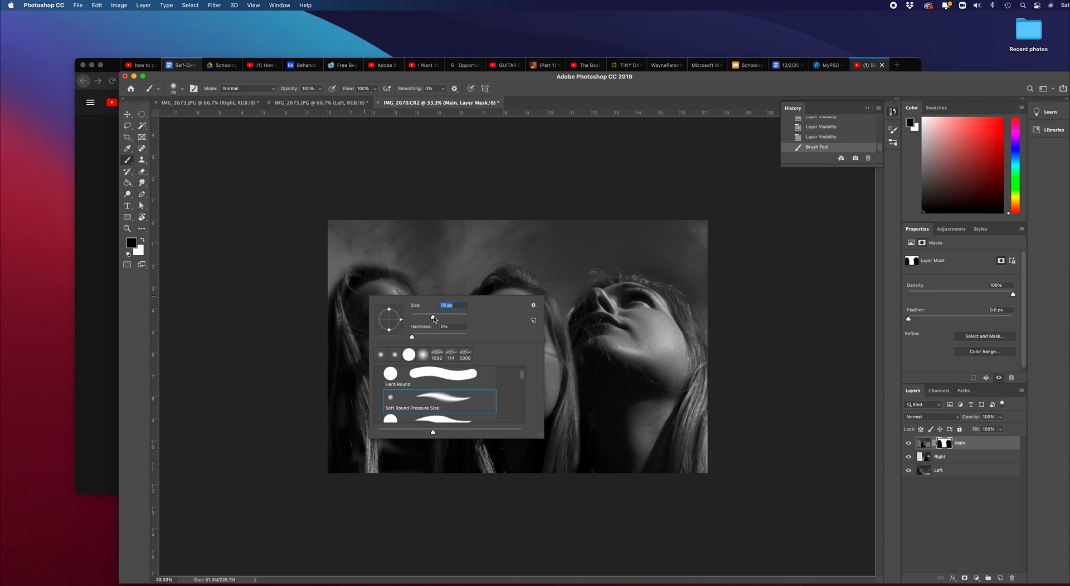
mouse_move(367, 272)
mouse_down()
mouse_move(397, 273)
mouse_move(389, 262)
mouse_move(428, 302)
mouse_move(414, 280)
mouse_move(444, 327)
mouse_move(440, 367)
mouse_up()
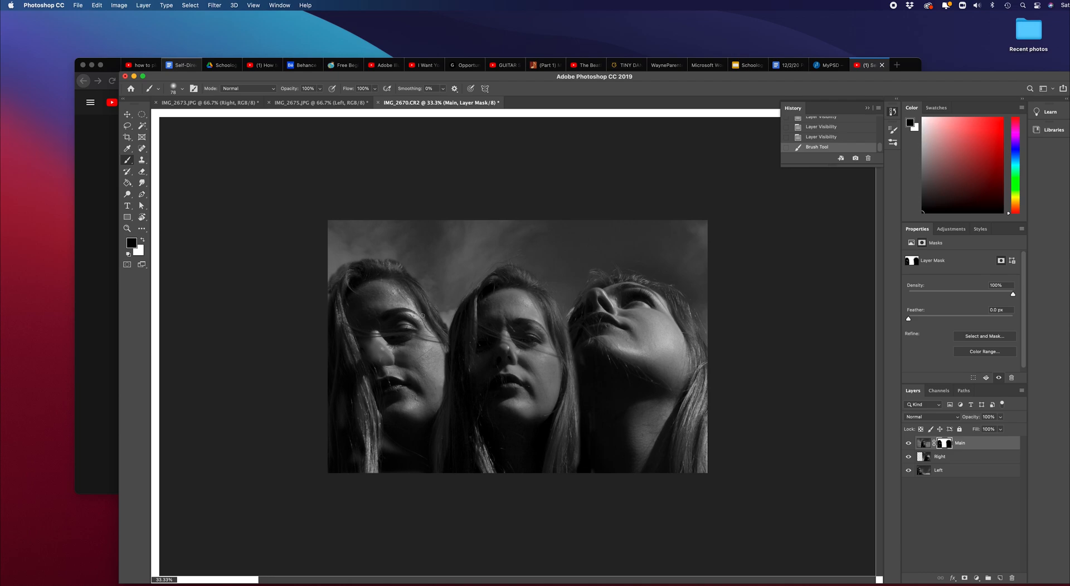
click(427, 361)
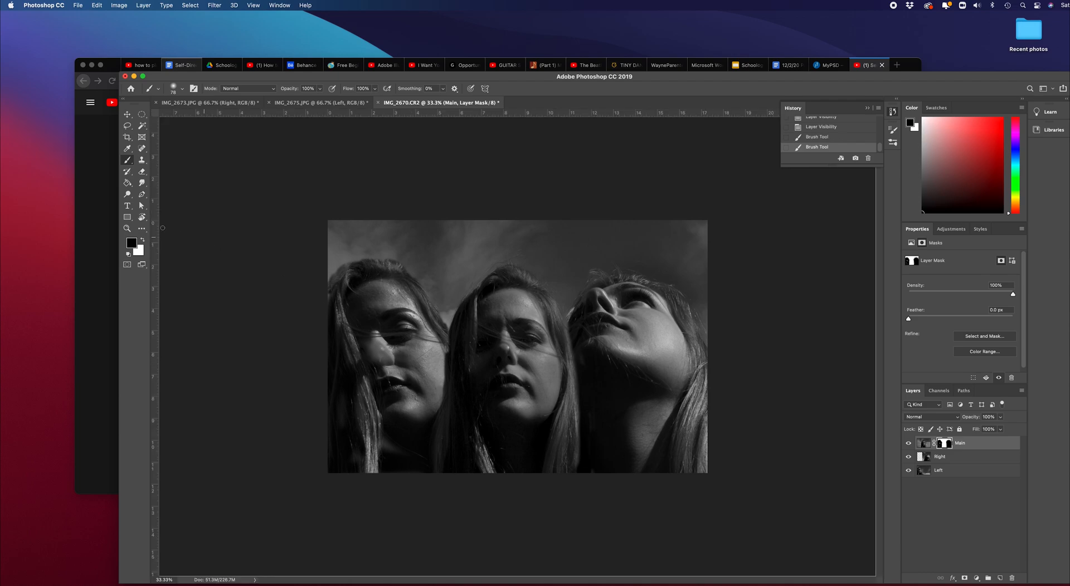
Refine Main's mask between the Left and Main faces, painting white along Main's hair and black along the Left face's edge
click(142, 240)
mouse_move(447, 349)
mouse_down()
mouse_move(440, 401)
mouse_move(445, 381)
mouse_move(455, 414)
mouse_up()
click(143, 244)
mouse_move(432, 382)
mouse_down()
mouse_move(440, 421)
mouse_move(441, 404)
mouse_up()
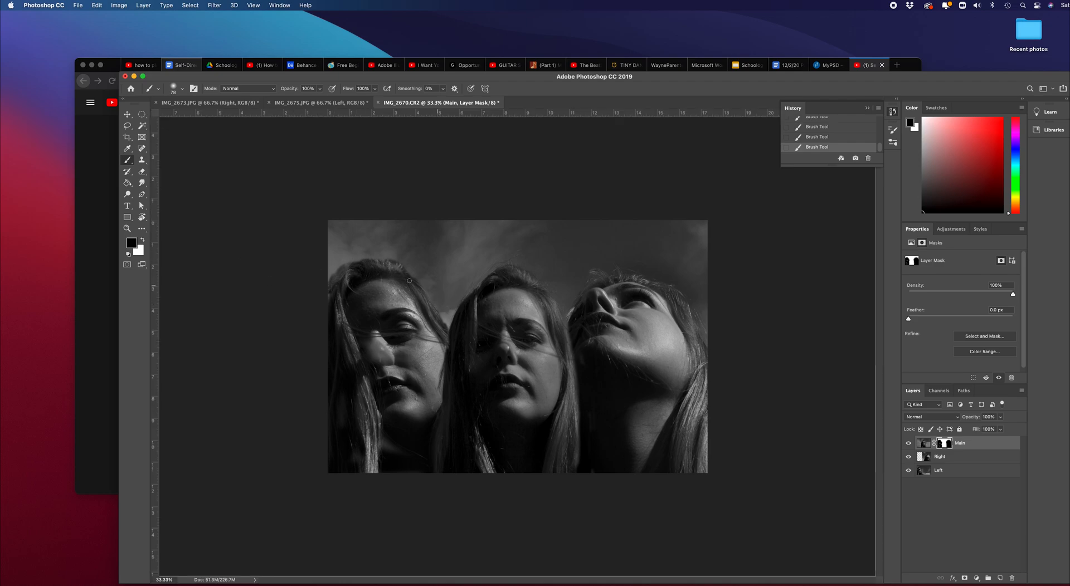
Paint Main's mask black around the Left portrait's crown, and trim the excess above the hair with white
mouse_move(409, 280)
mouse_down()
mouse_move(431, 298)
mouse_move(418, 274)
mouse_move(385, 259)
mouse_move(340, 270)
mouse_move(346, 260)
mouse_move(329, 274)
mouse_move(360, 253)
mouse_move(409, 263)
mouse_move(375, 256)
mouse_move(402, 256)
mouse_move(381, 257)
mouse_move(416, 264)
mouse_up()
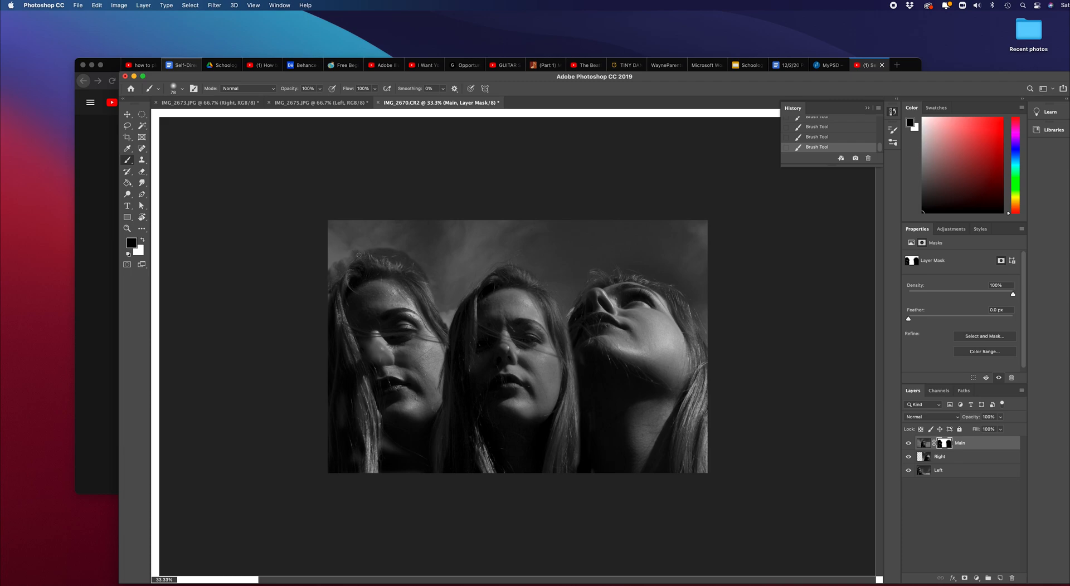
key(x)
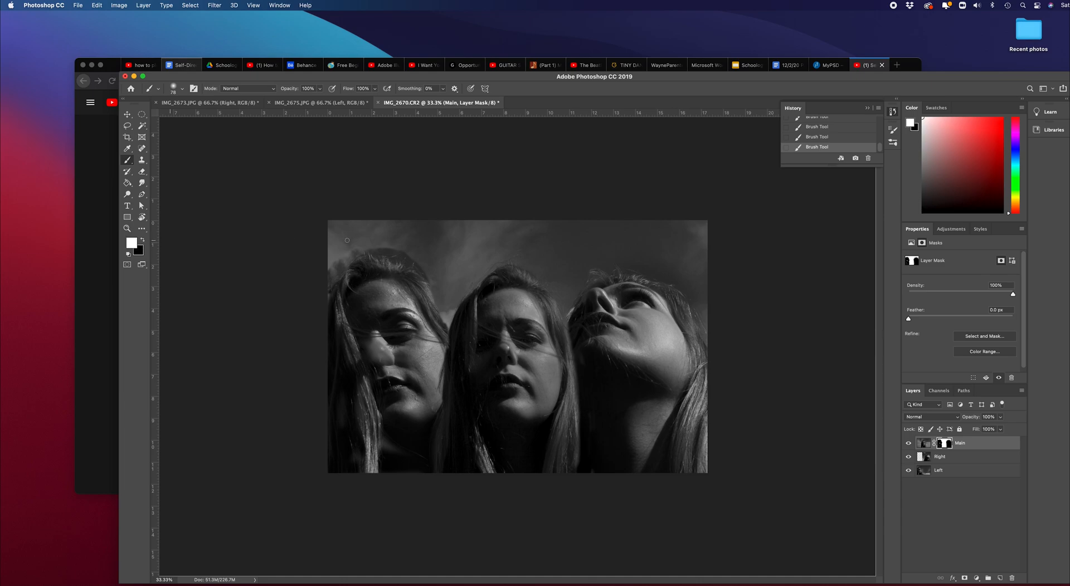
drag(367, 248, 415, 267)
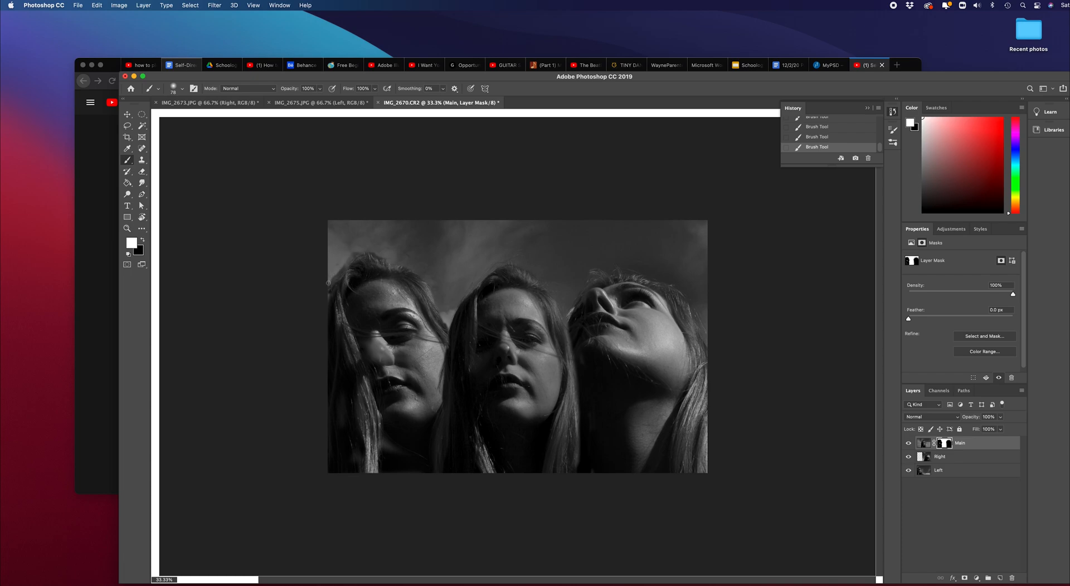
drag(354, 257, 344, 269)
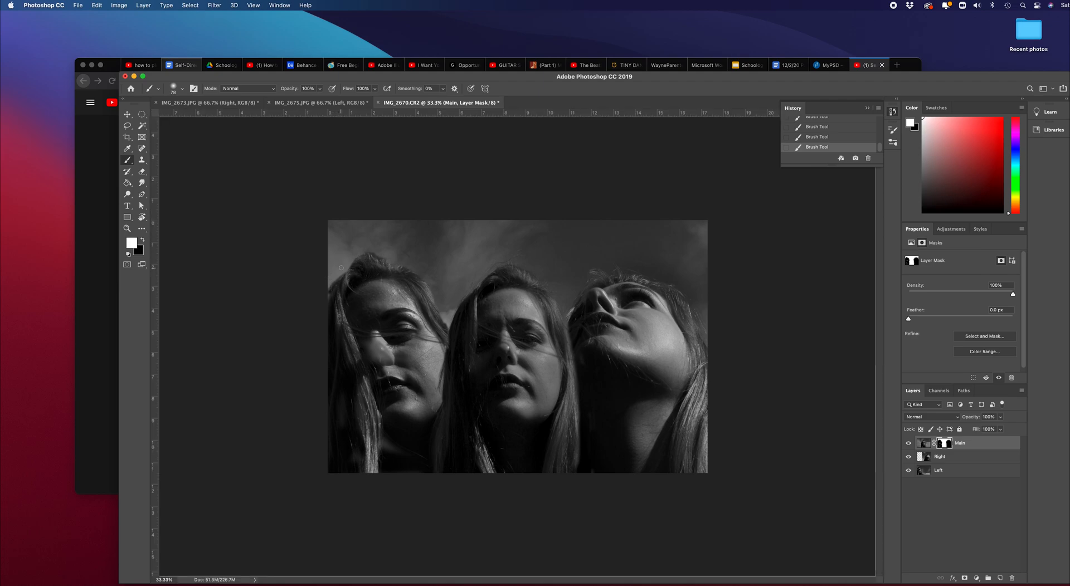
Using a 175 px brush, touch up Main's mask with black on the Left portrait's hair and white along the canvas's left edge
click(143, 243)
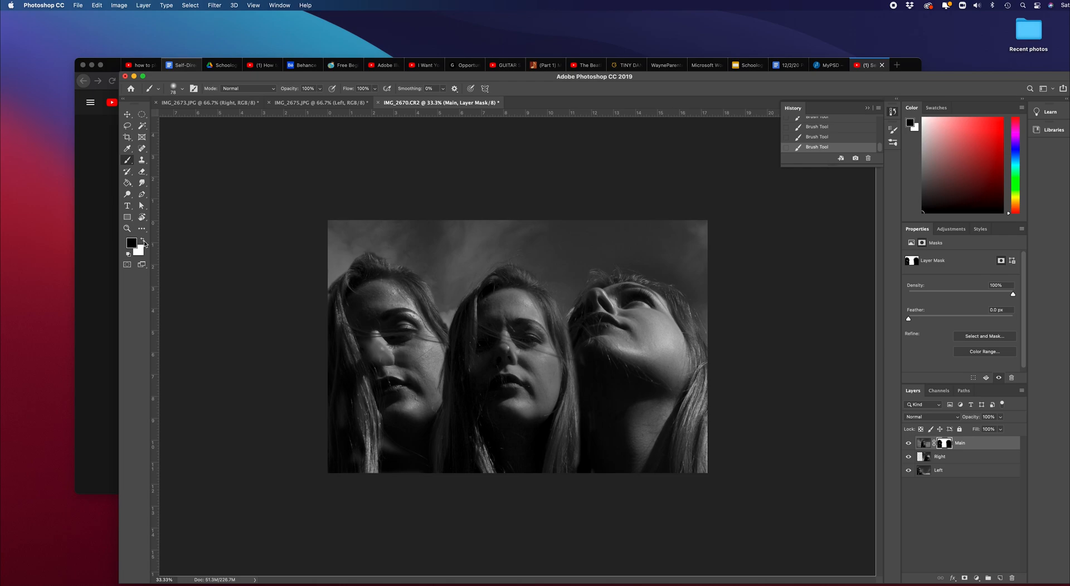
right_click(357, 298)
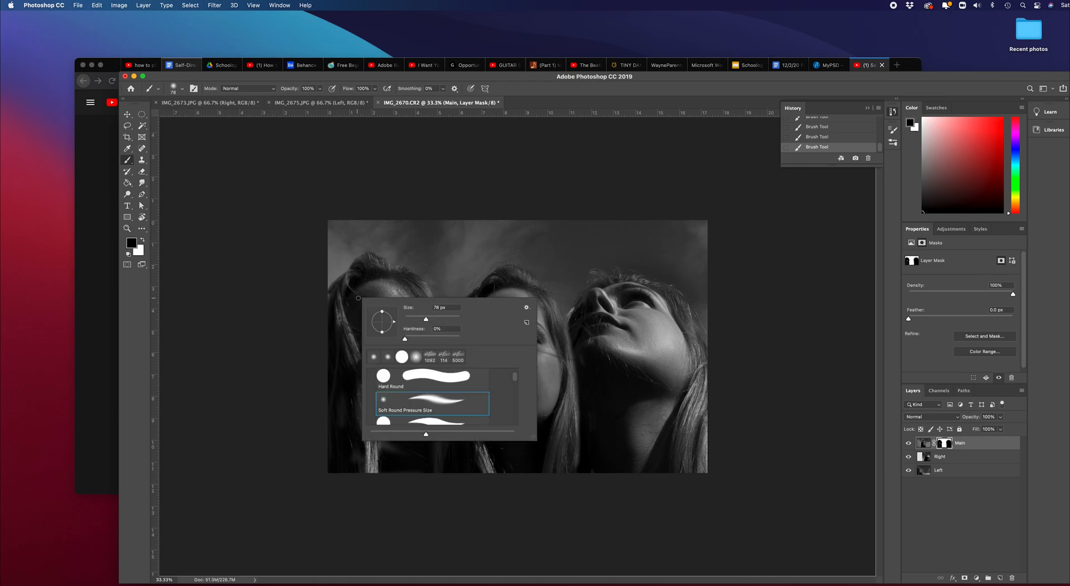
drag(428, 321, 445, 321)
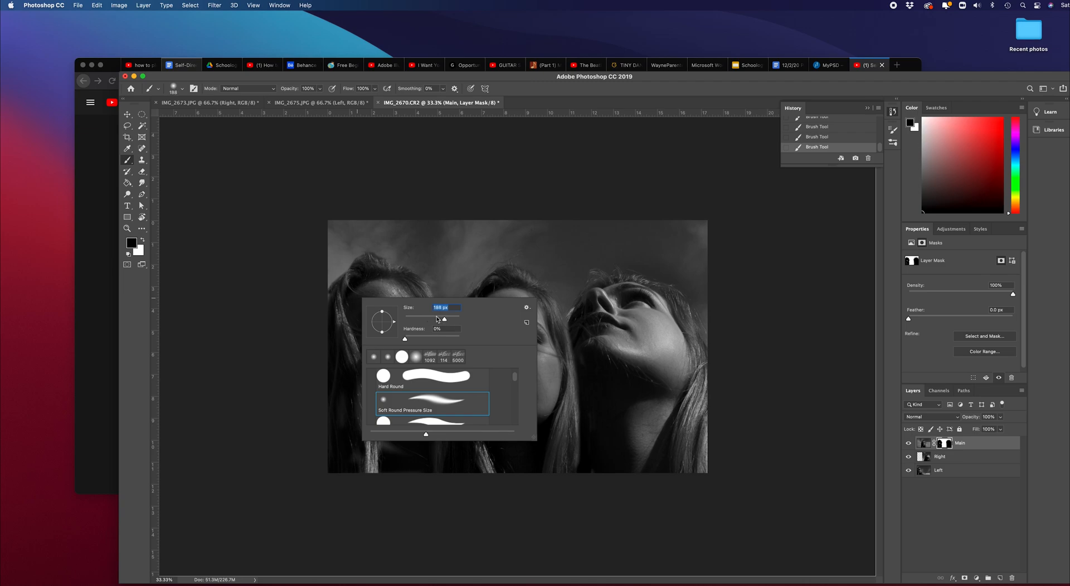
click(351, 275)
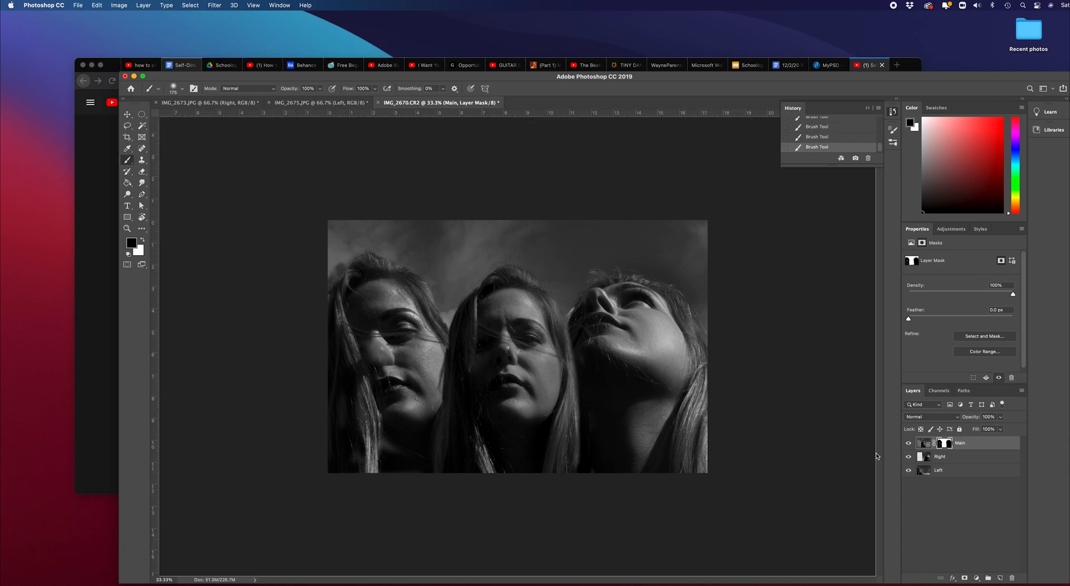
click(909, 444)
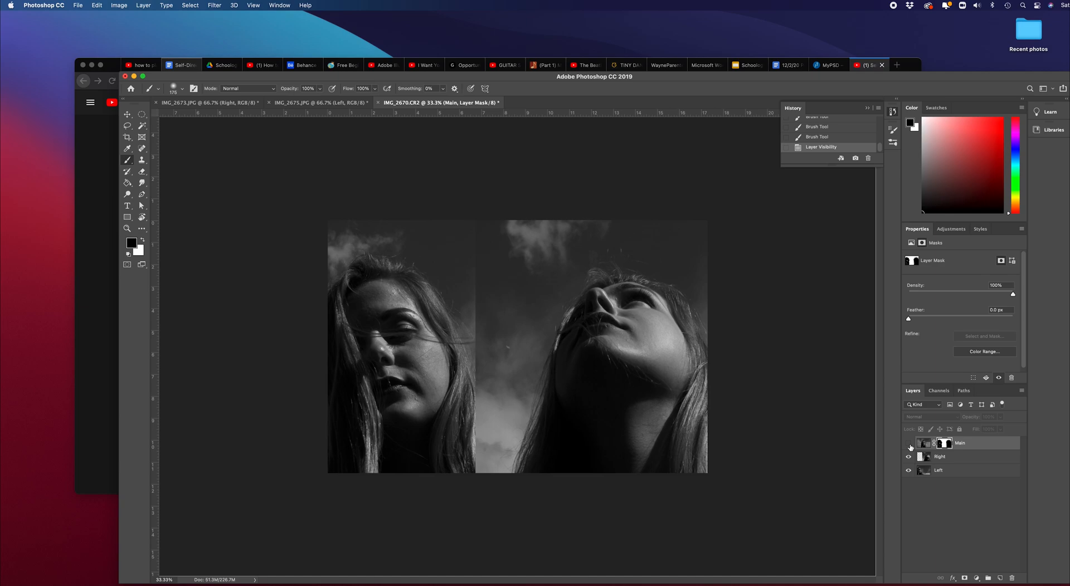
click(909, 445)
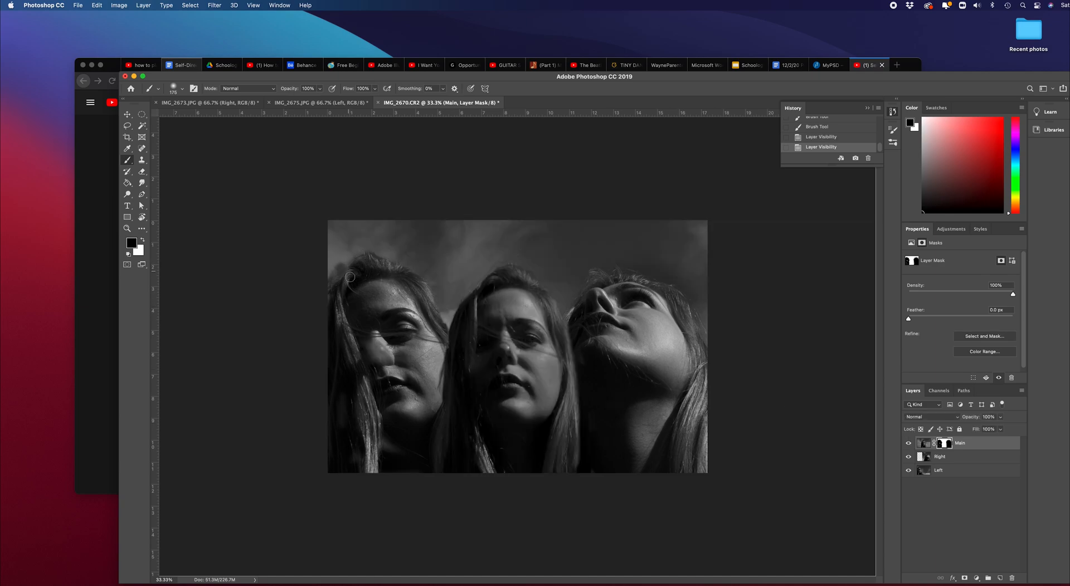
mouse_move(350, 277)
mouse_down()
mouse_move(336, 295)
mouse_move(355, 280)
mouse_up()
click(142, 239)
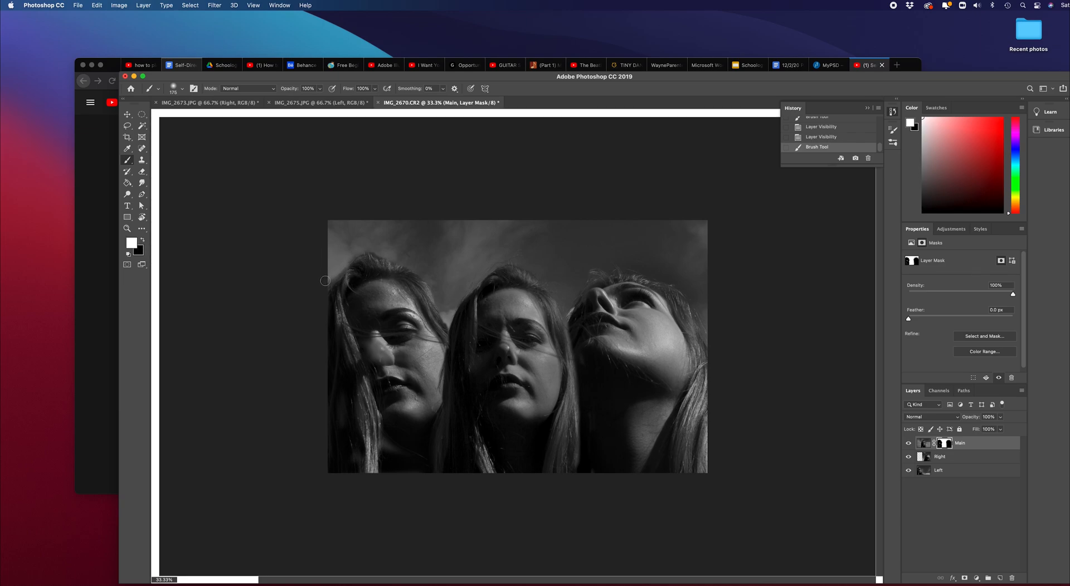
drag(325, 281, 307, 298)
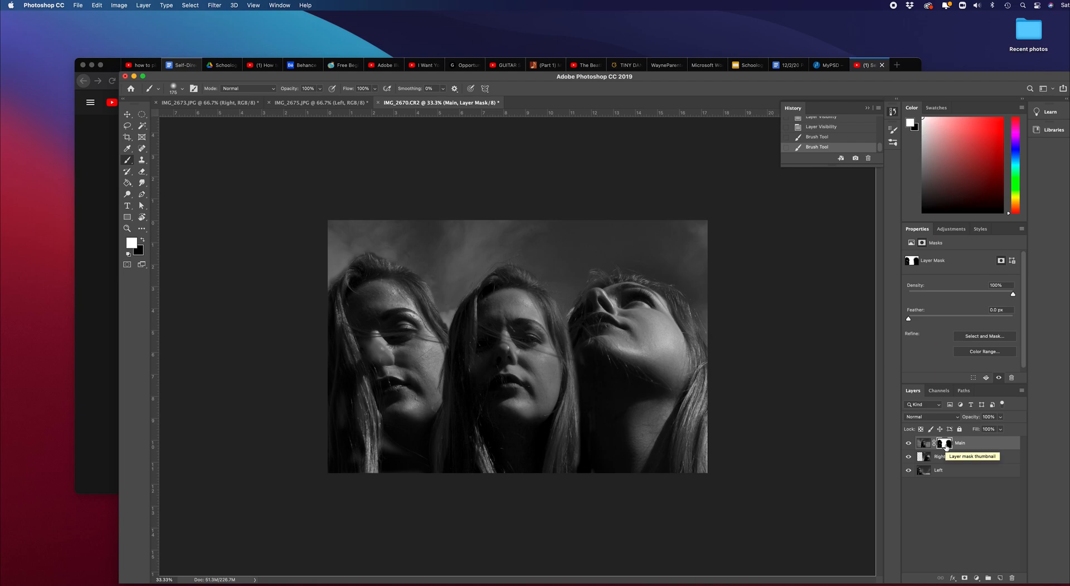
Compare the composite with the Main layer hidden and shown, and with its layer mask disabled and enabled
click(908, 444)
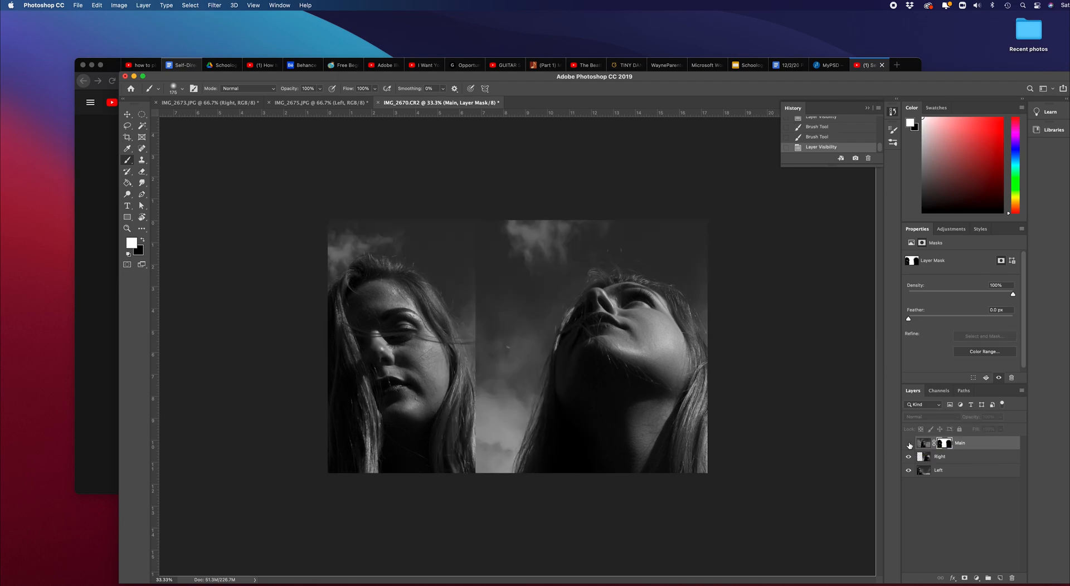
click(909, 443)
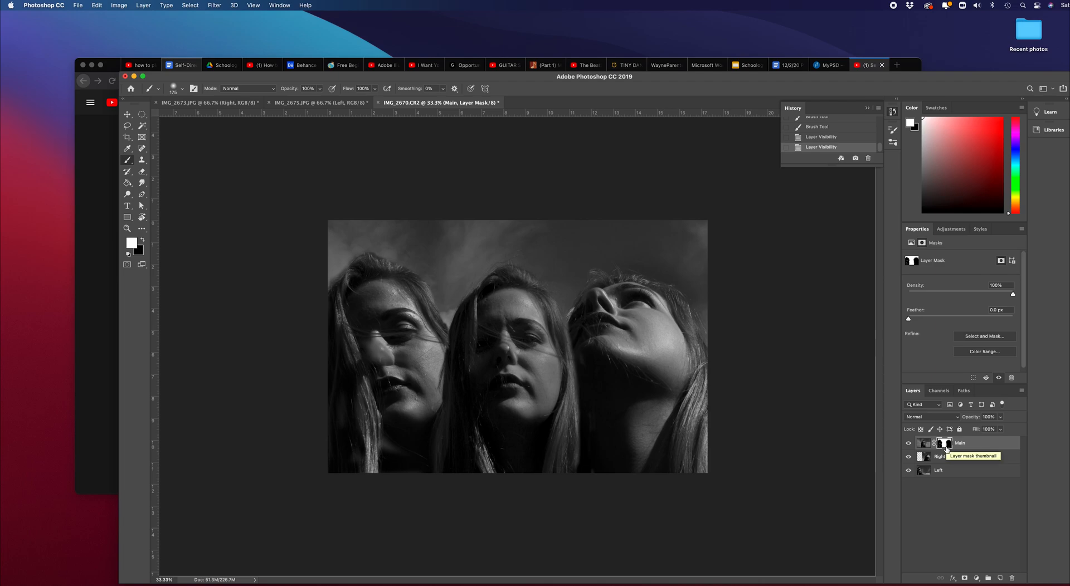
shift+click(945, 447)
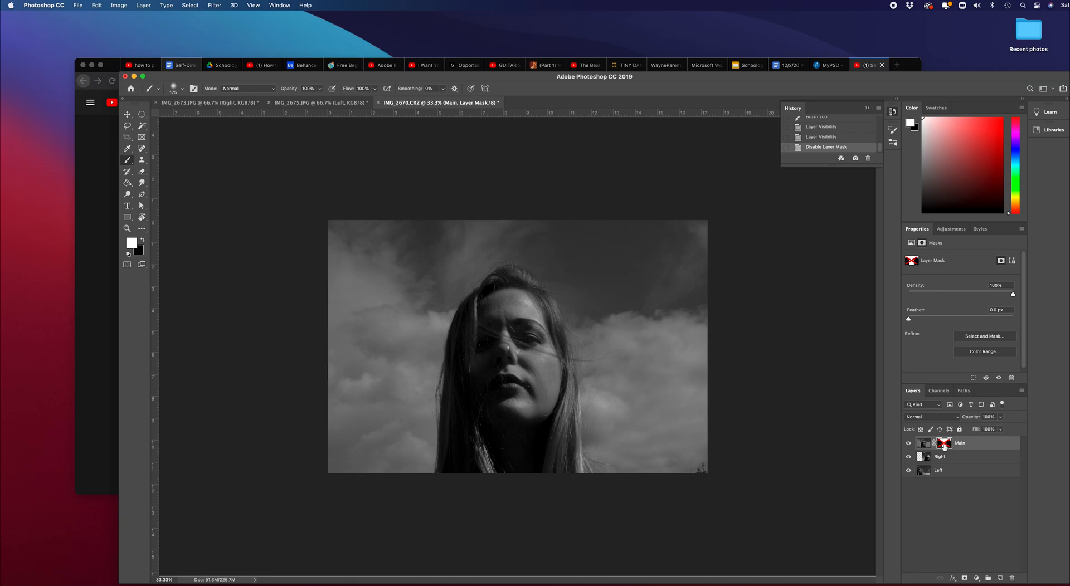
shift+click(945, 447)
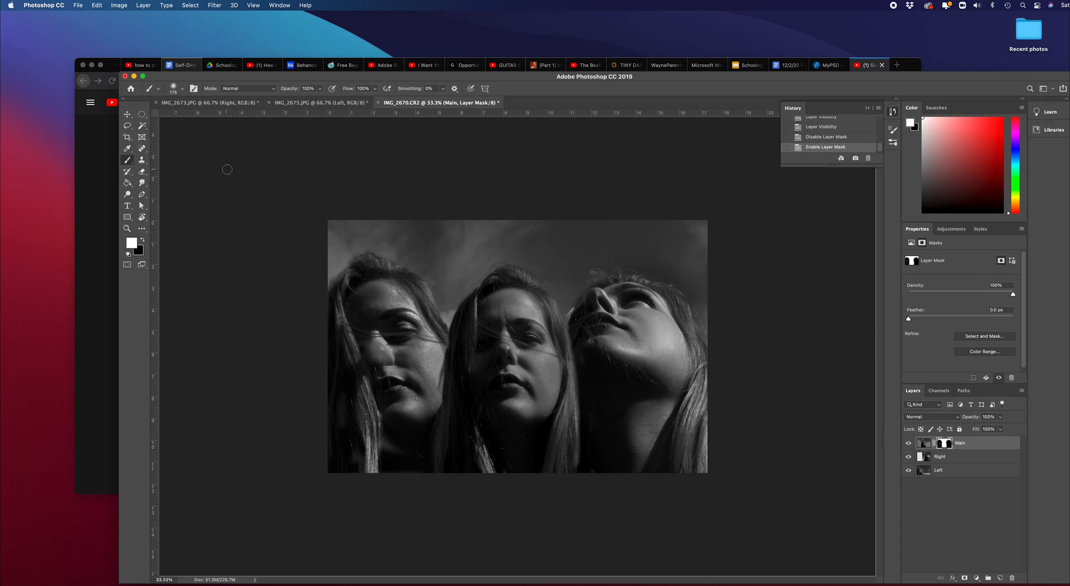
click(127, 115)
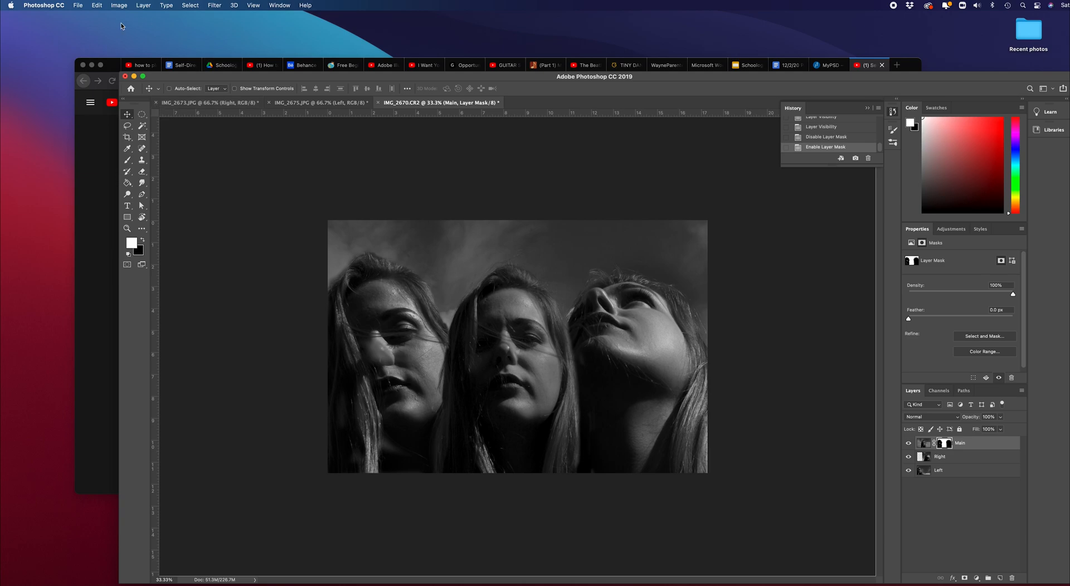
click(78, 7)
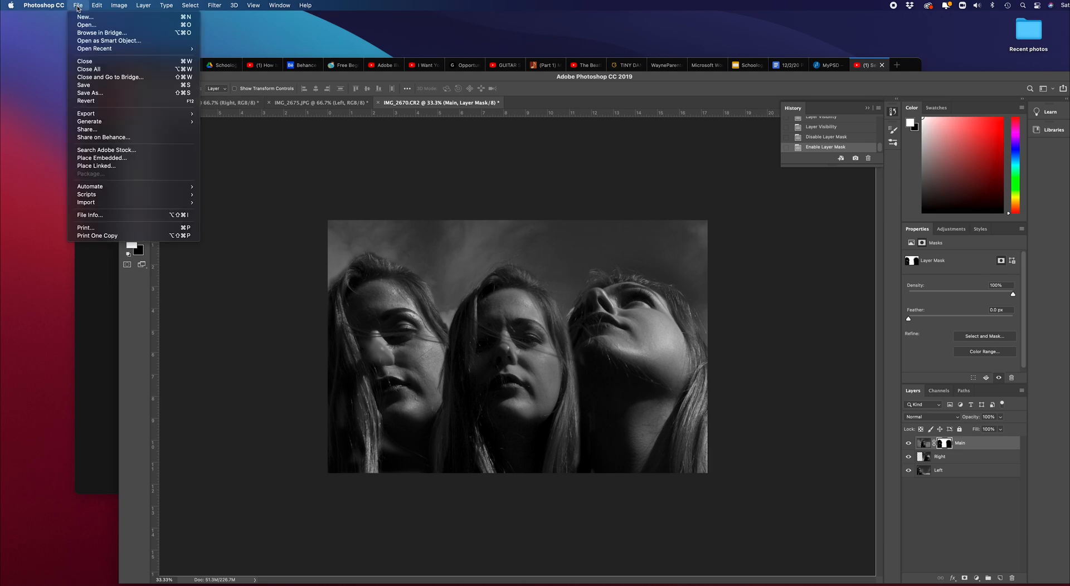
click(87, 93)
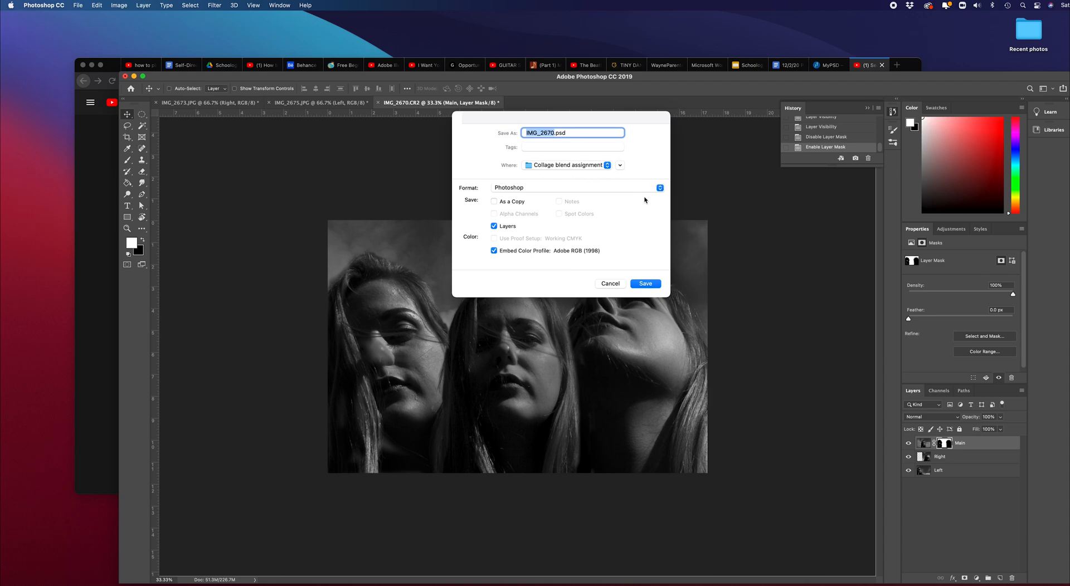
click(660, 188)
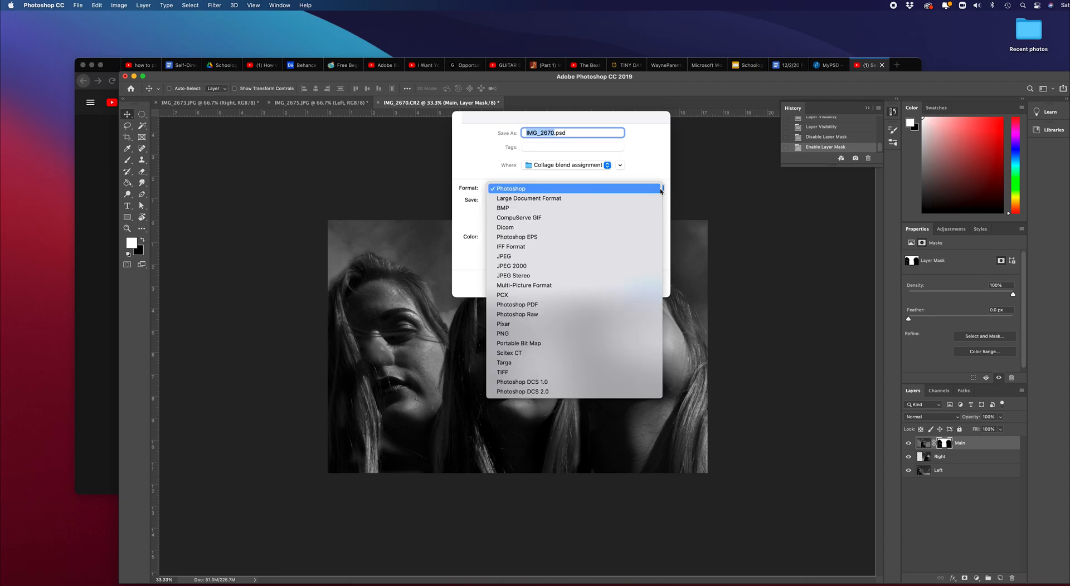
click(529, 259)
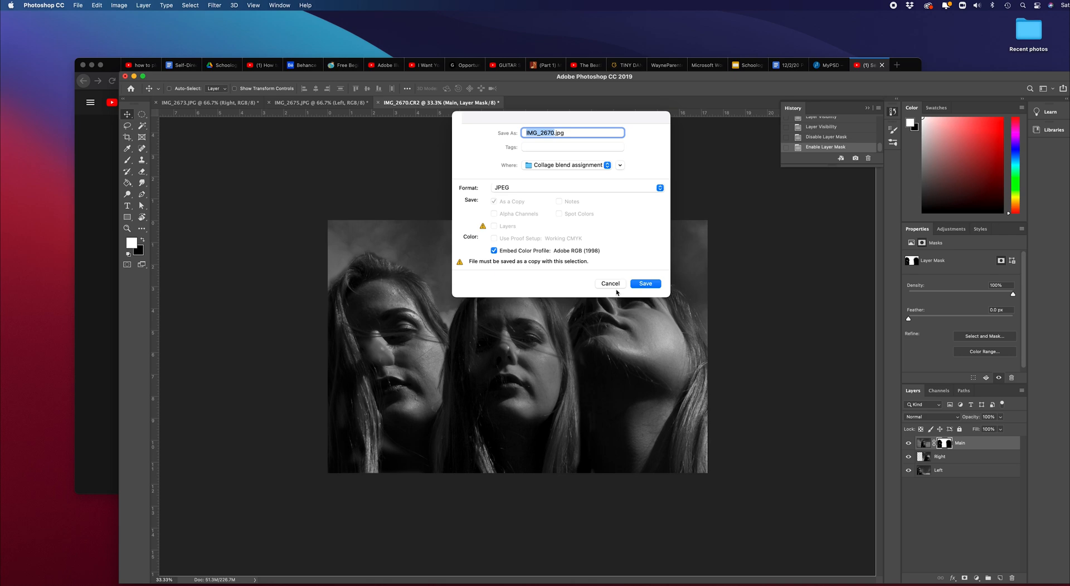
click(613, 286)
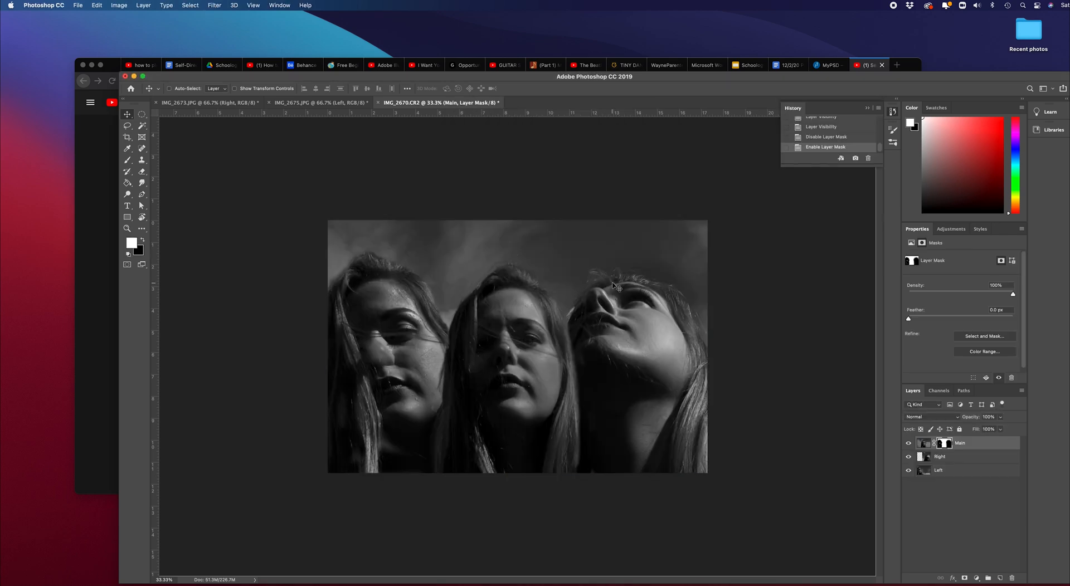